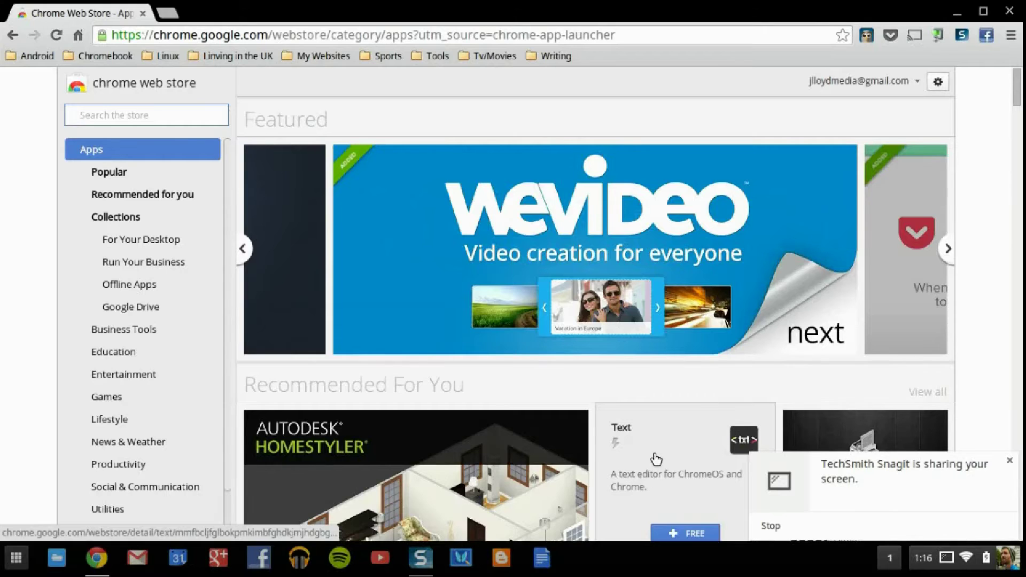
- Dismiss the screen-sharing notification
{"action": "left_click", "coordinate": [1009, 461]}
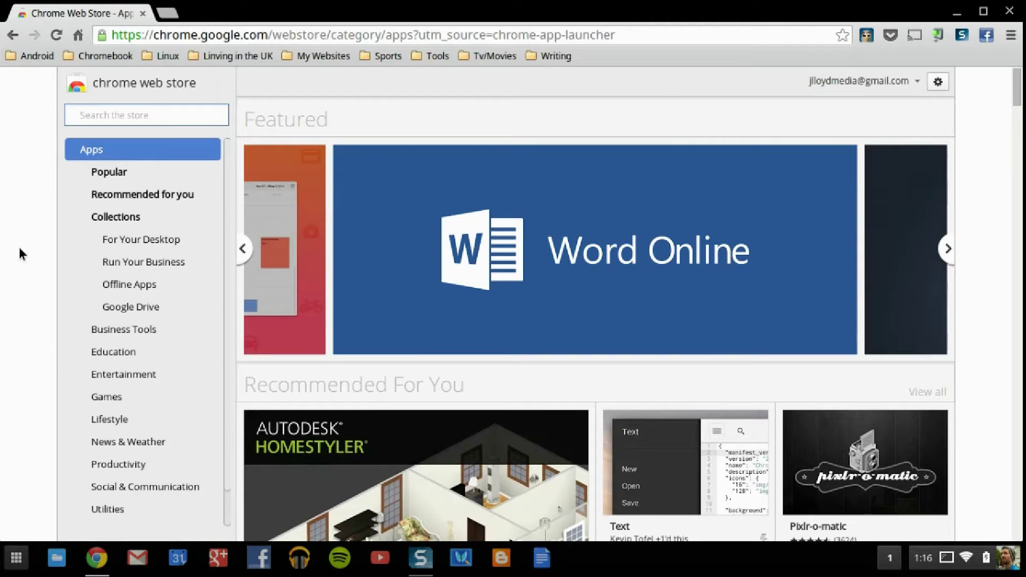
{"action": "key", "text": "super"}
{"action": "key", "text": "Escape"}
- Search the Chrome Web Store for 'Pixlr Editor' by pasting the term into the search box
{"action": "right_click", "coordinate": [117, 118]}
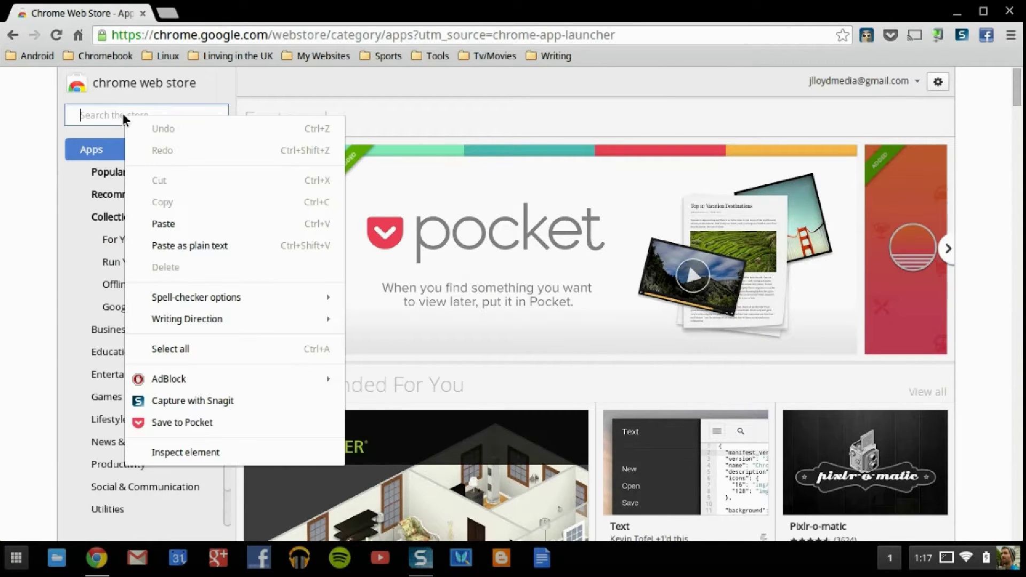
{"action": "left_click", "coordinate": [170, 222]}
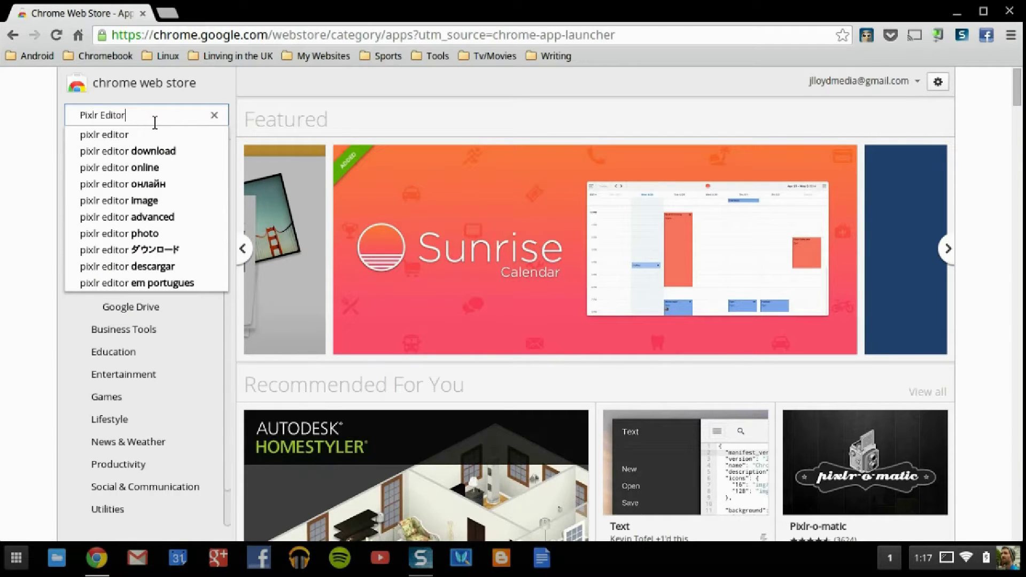
{"action": "key", "text": "Return"}
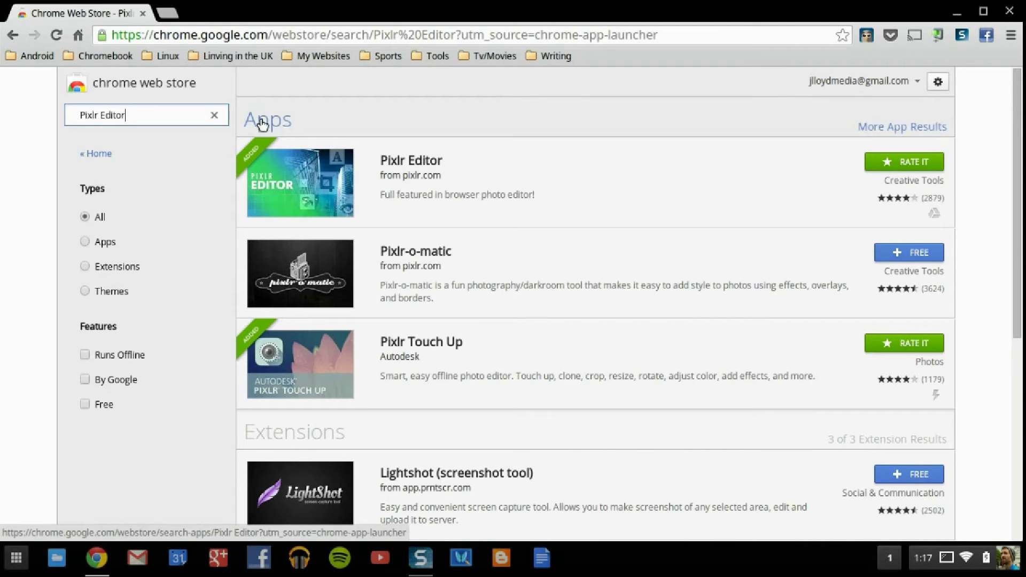
- Browse the Pixlr Editor listing's Details, Reviews and Overview tabs, then close it
{"action": "left_click", "coordinate": [678, 189]}
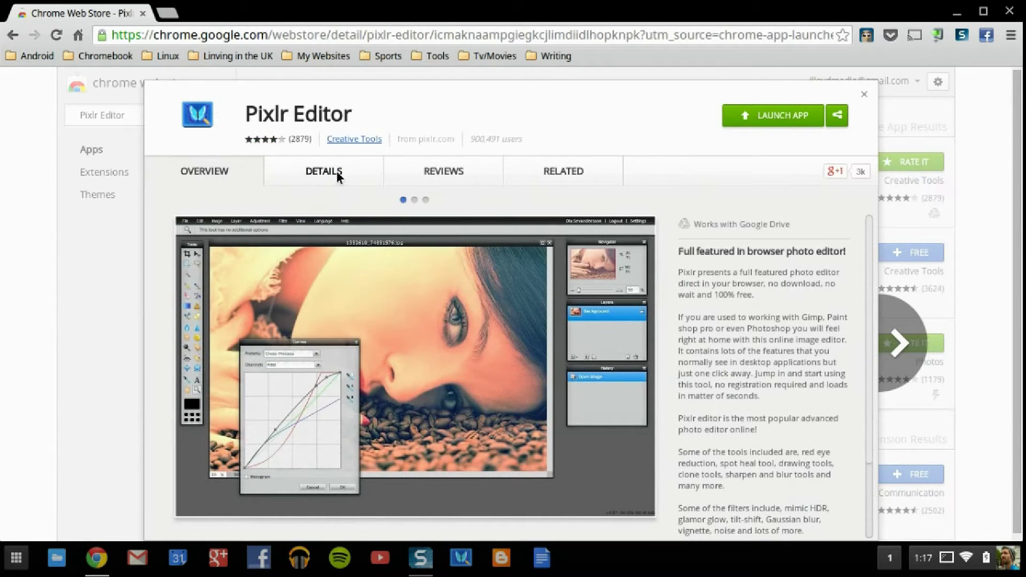
{"action": "left_click", "coordinate": [338, 174]}
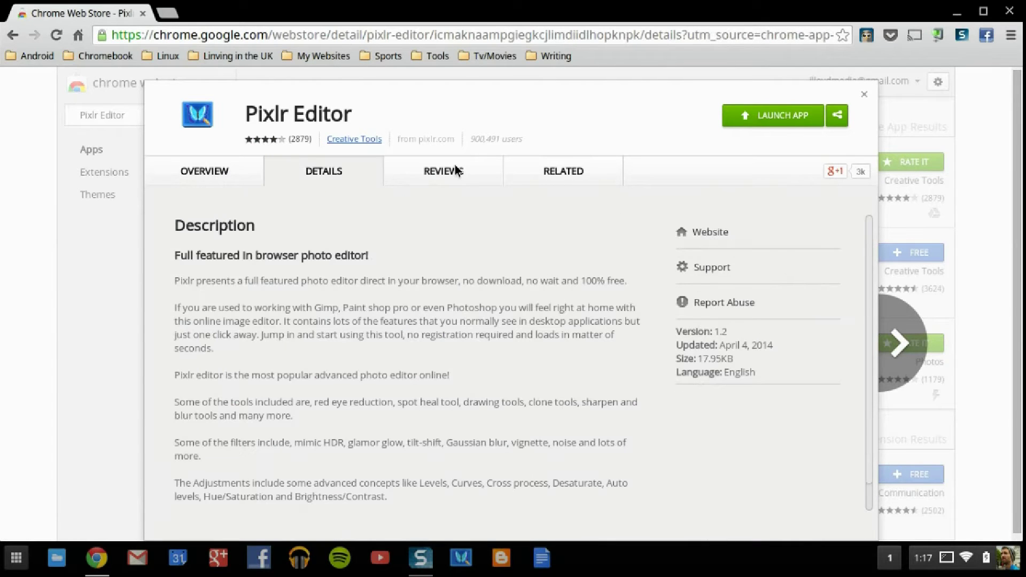
{"action": "left_click", "coordinate": [458, 172]}
{"action": "left_click", "coordinate": [213, 173]}
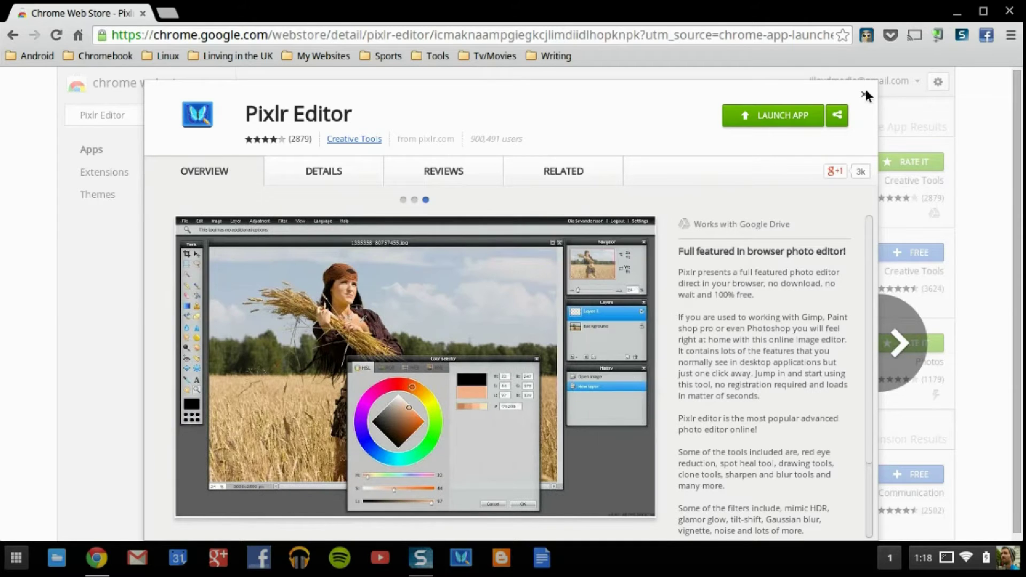
{"action": "left_click", "coordinate": [865, 95]}
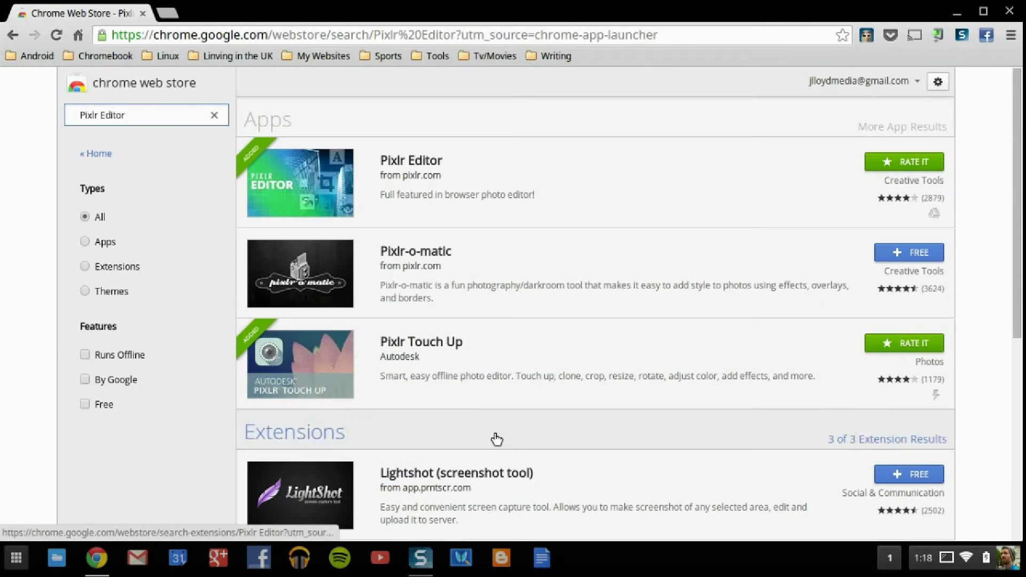
- Launch Pixlr Editor and create a new white 800 x 600 Untitled image
{"action": "left_click", "coordinate": [463, 560]}
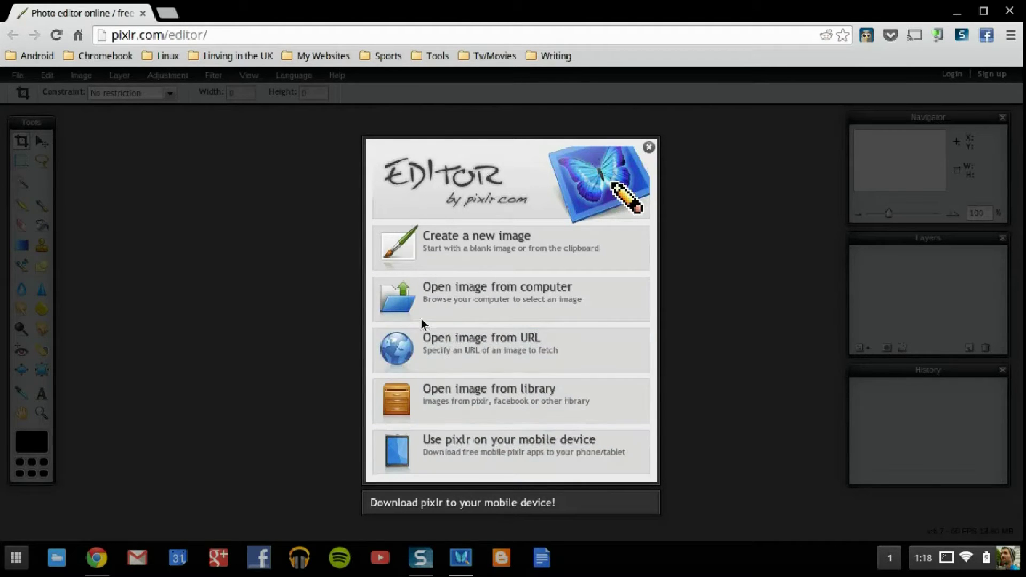
{"action": "left_click", "coordinate": [478, 256]}
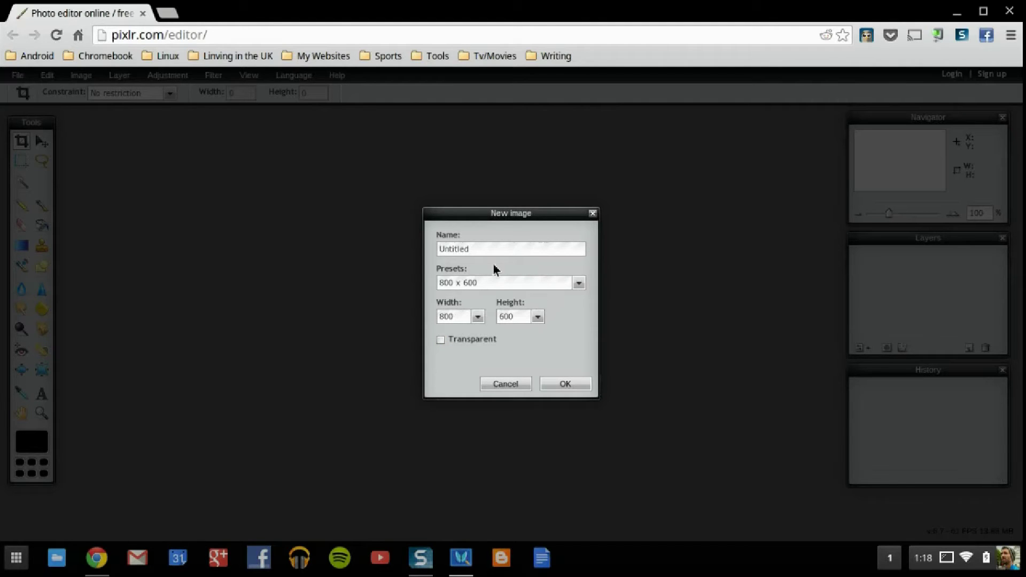
{"action": "left_click", "coordinate": [559, 384]}
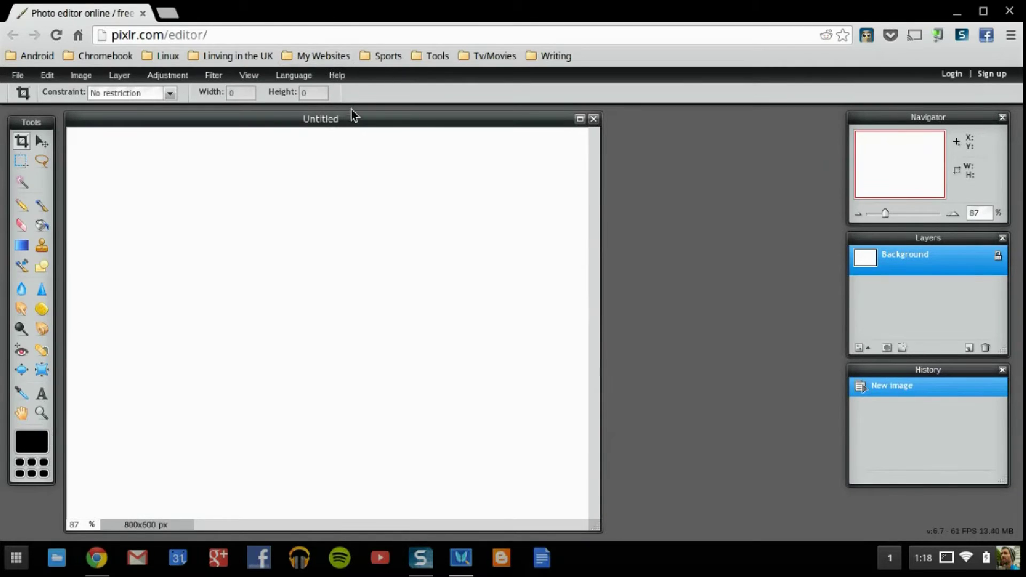
- Move the Untitled image window toward the workspace centre, try the Wand, then select the Pencil tool
{"action": "left_click_drag", "start_coordinate": [355, 114], "coordinate": [460, 111]}
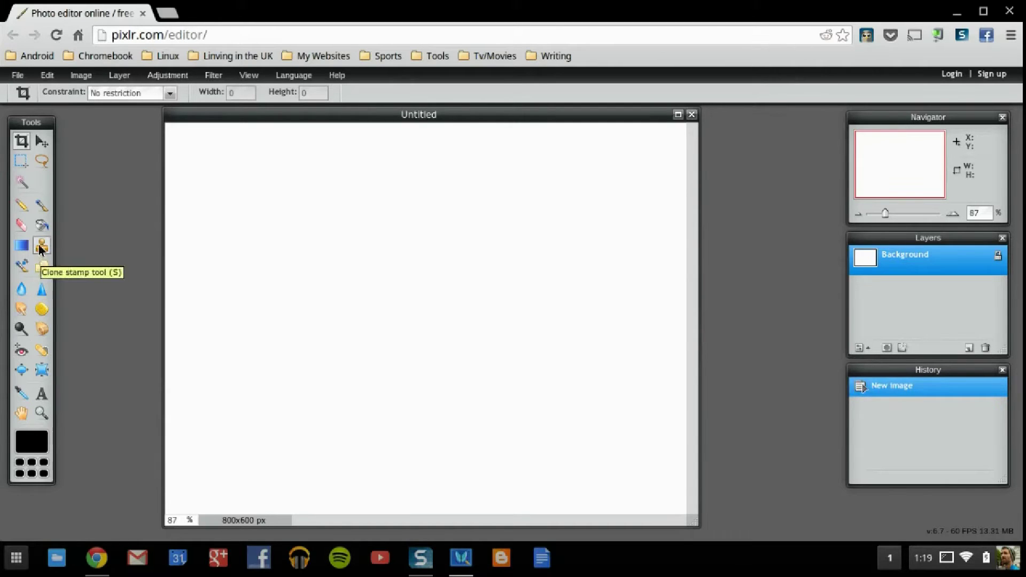
{"action": "left_click", "coordinate": [21, 182]}
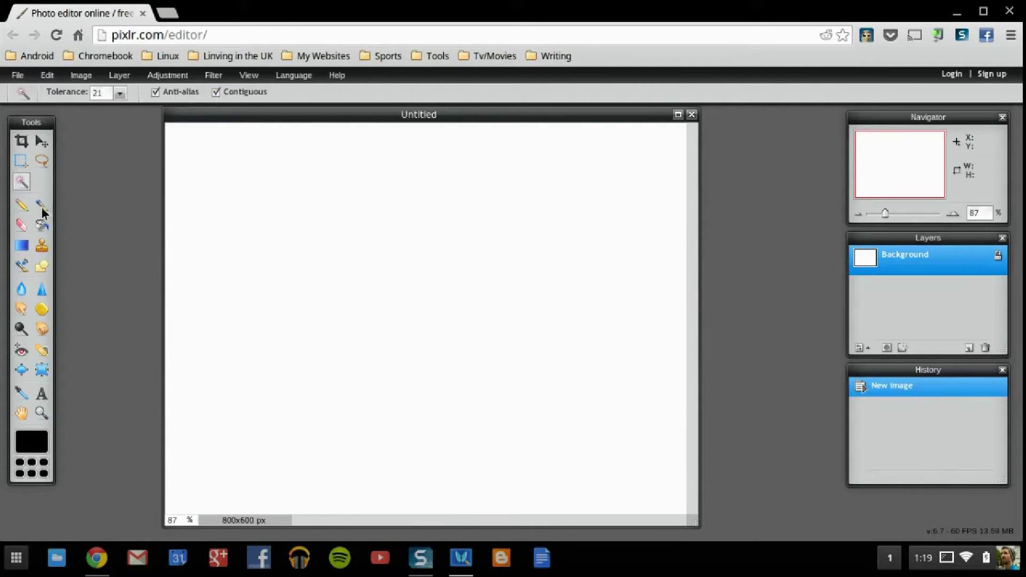
{"action": "right_click", "coordinate": [19, 206]}
{"action": "left_click", "coordinate": [22, 205]}
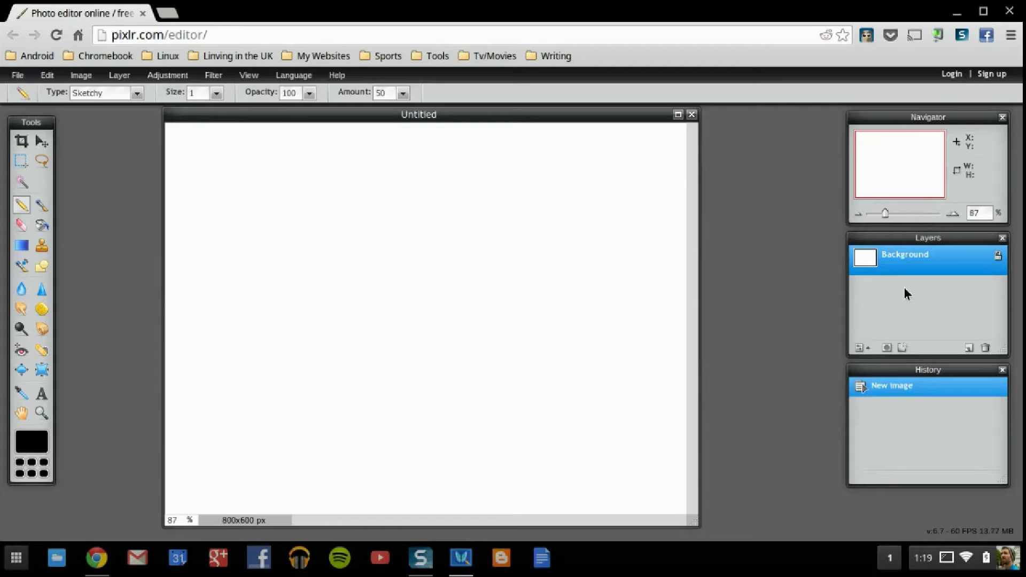
- Add a new transparent Layer 1 above the Background layer
{"action": "left_click", "coordinate": [969, 349]}
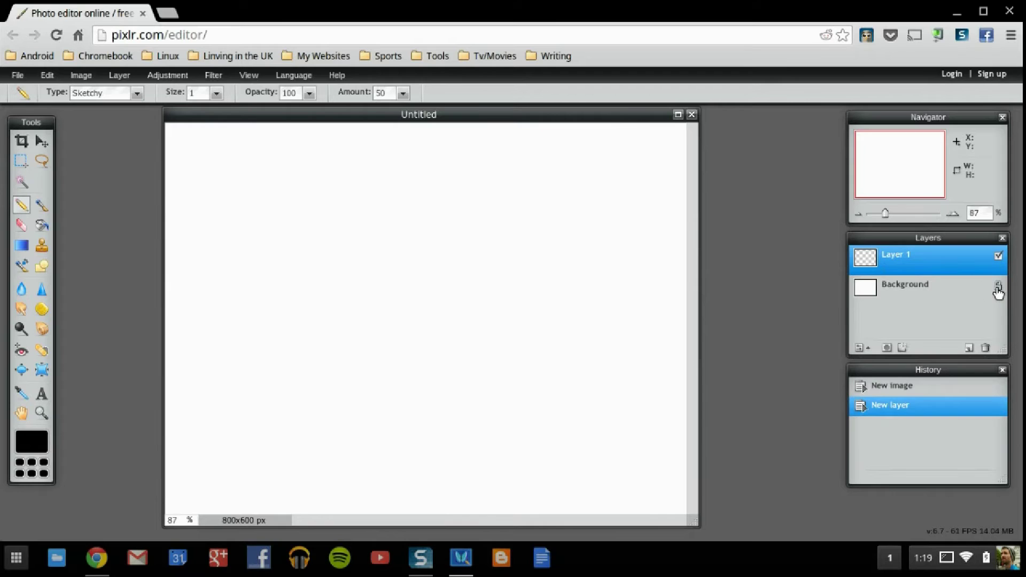
{"action": "left_click", "coordinate": [891, 292]}
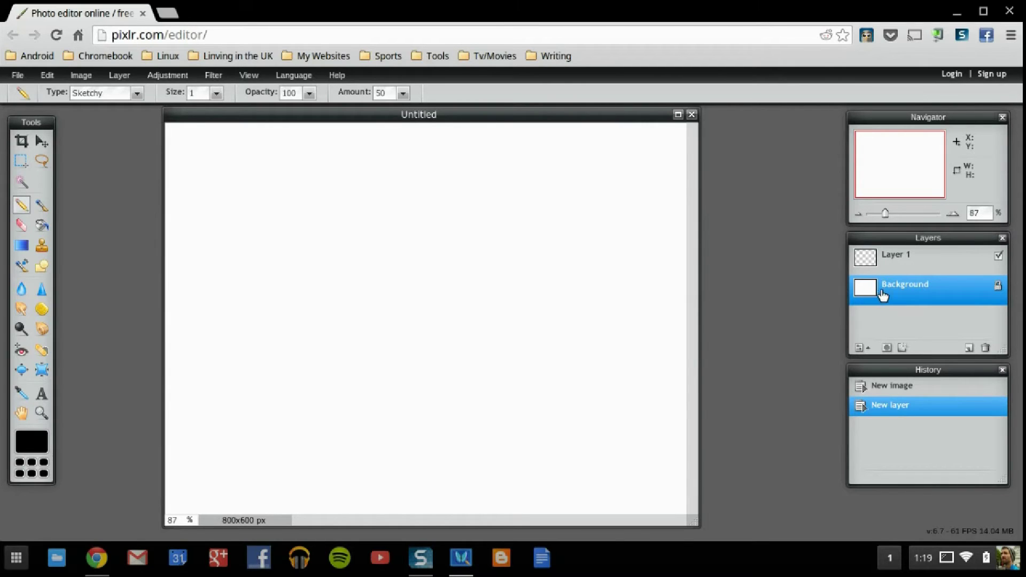
{"action": "left_click", "coordinate": [898, 269]}
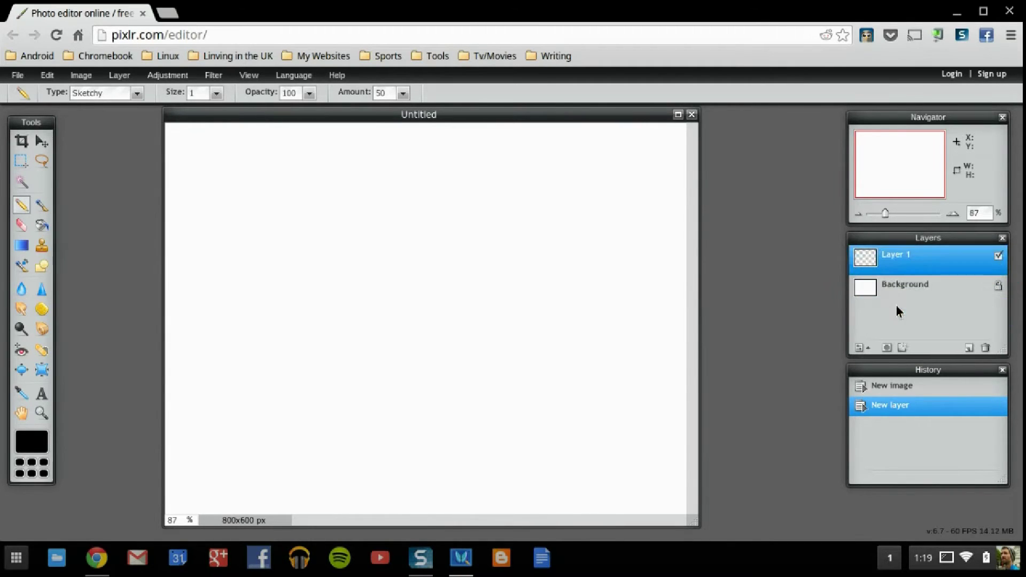
{"action": "left_click", "coordinate": [996, 290]}
- Unlock the Background into editable Layer 0, toggle its visibility, and reorder it
{"action": "double_click", "coordinate": [998, 289]}
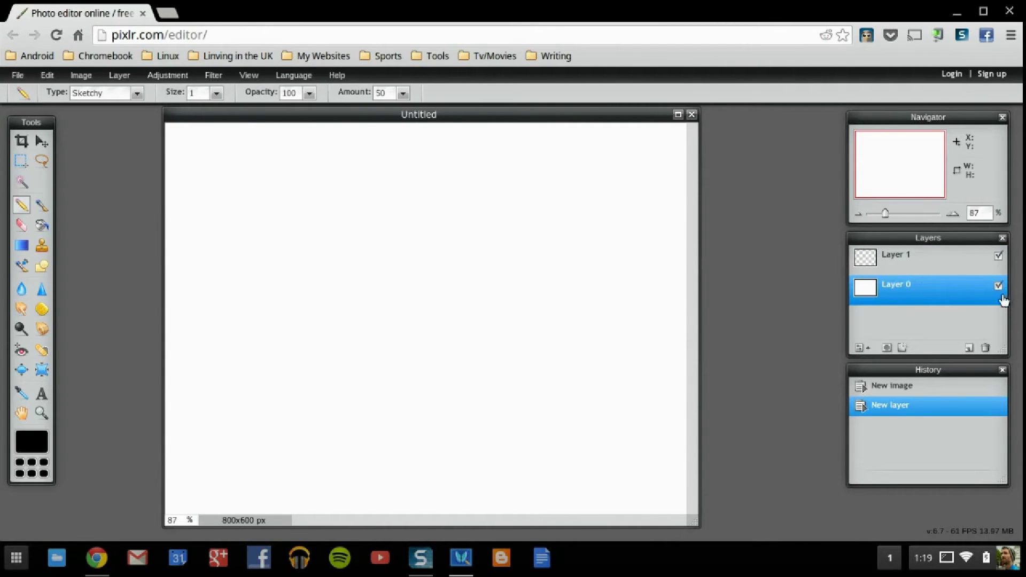
{"action": "left_click", "coordinate": [998, 286]}
{"action": "left_click", "coordinate": [998, 286]}
{"action": "left_click_drag", "start_coordinate": [979, 292], "coordinate": [932, 296]}
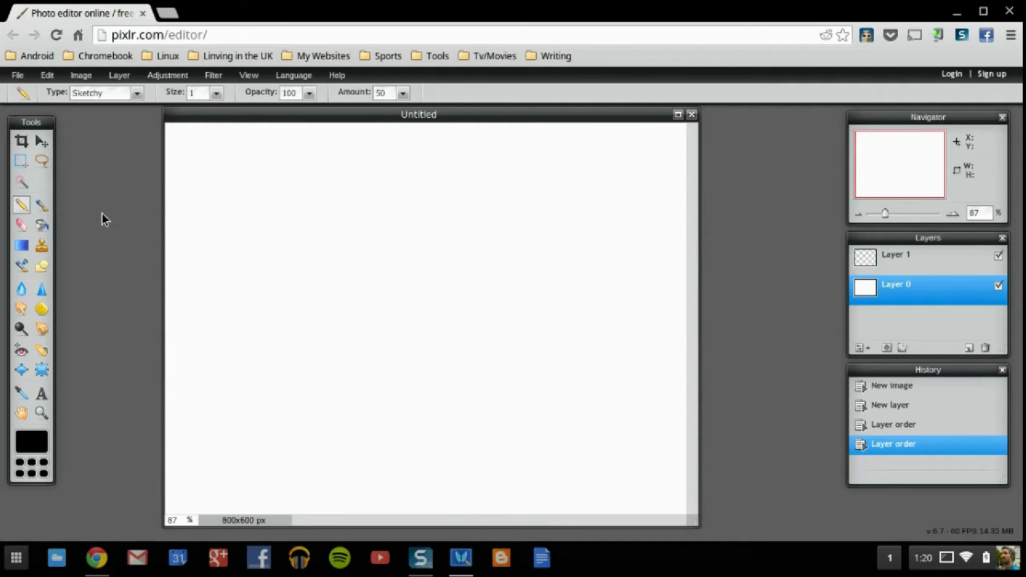
- Add centred two-line text 'I Love Pixlr Editor' at size 83
{"action": "left_click", "coordinate": [41, 393]}
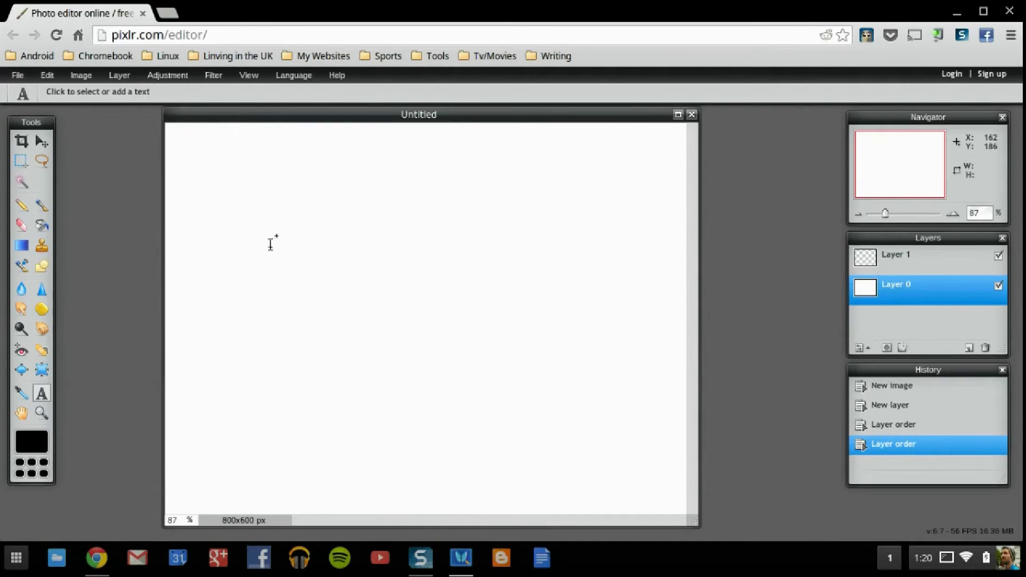
{"action": "left_click", "coordinate": [249, 197]}
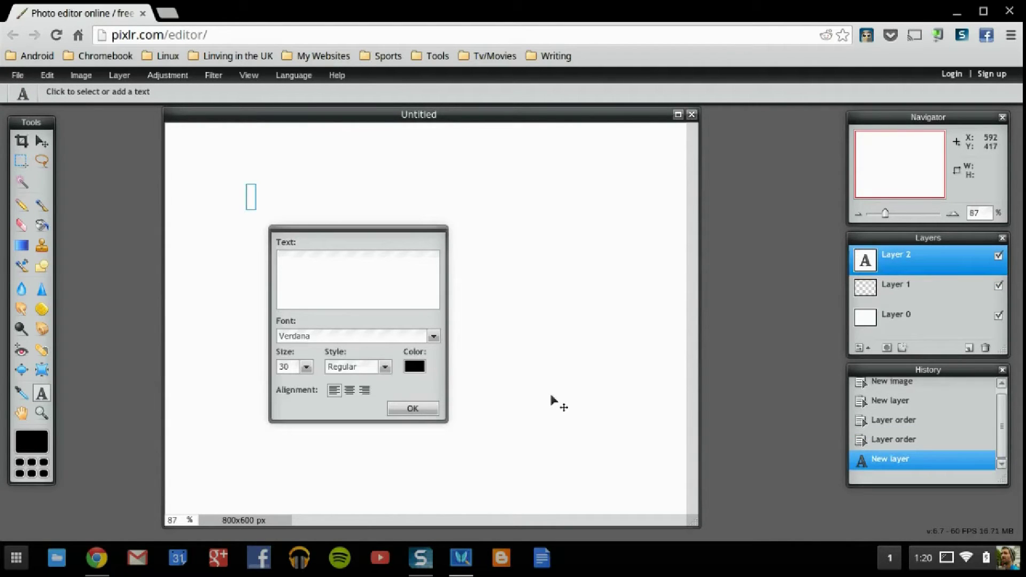
{"action": "type", "text": "I Love Pixlr"}
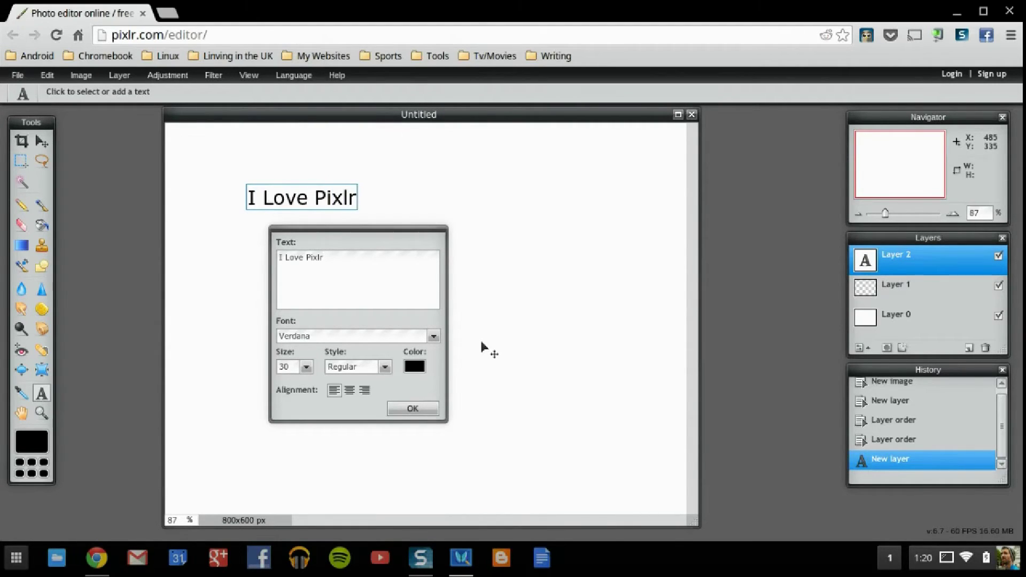
{"action": "type", "text": " Editor"}
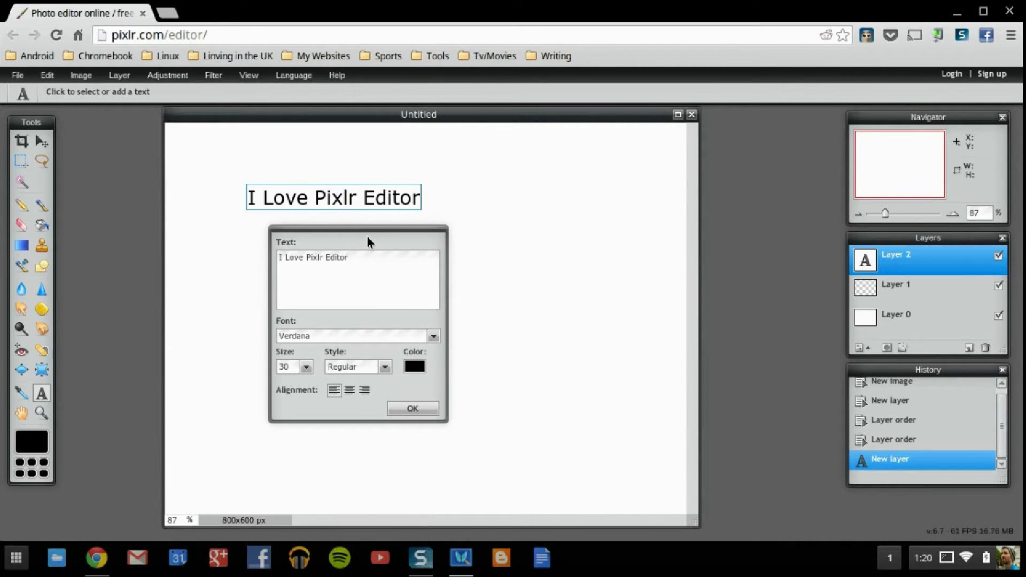
{"action": "left_click_drag", "start_coordinate": [372, 237], "coordinate": [648, 223]}
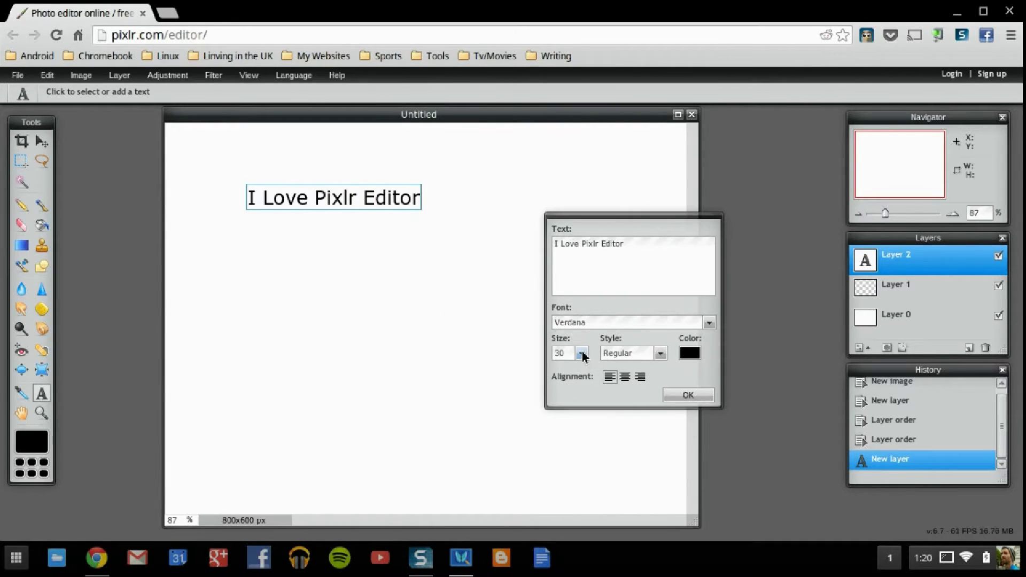
{"action": "left_click", "coordinate": [582, 354]}
{"action": "left_click_drag", "start_coordinate": [529, 368], "coordinate": [557, 368]}
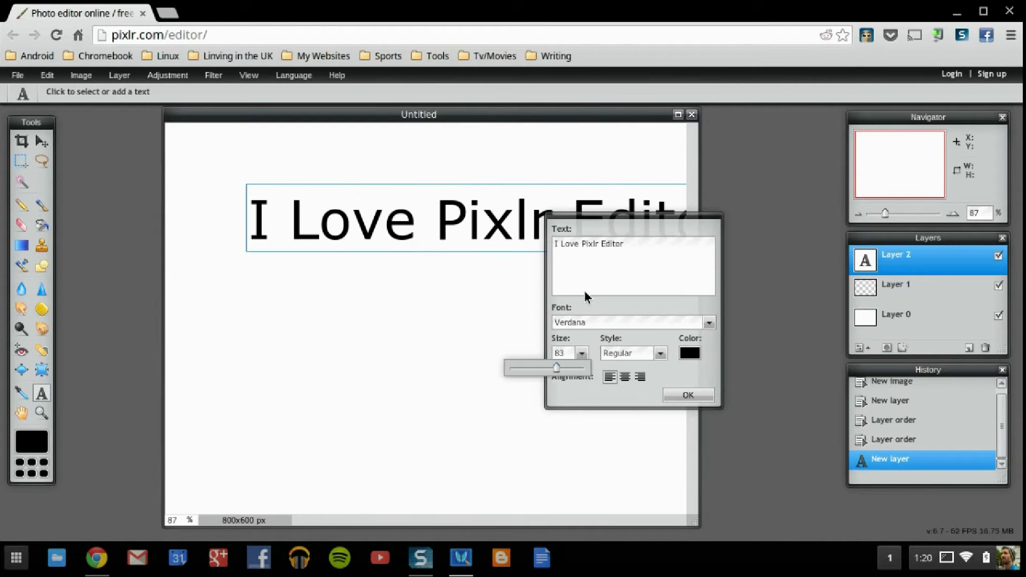
{"action": "left_click", "coordinate": [583, 240]}
{"action": "key", "text": "Return"}
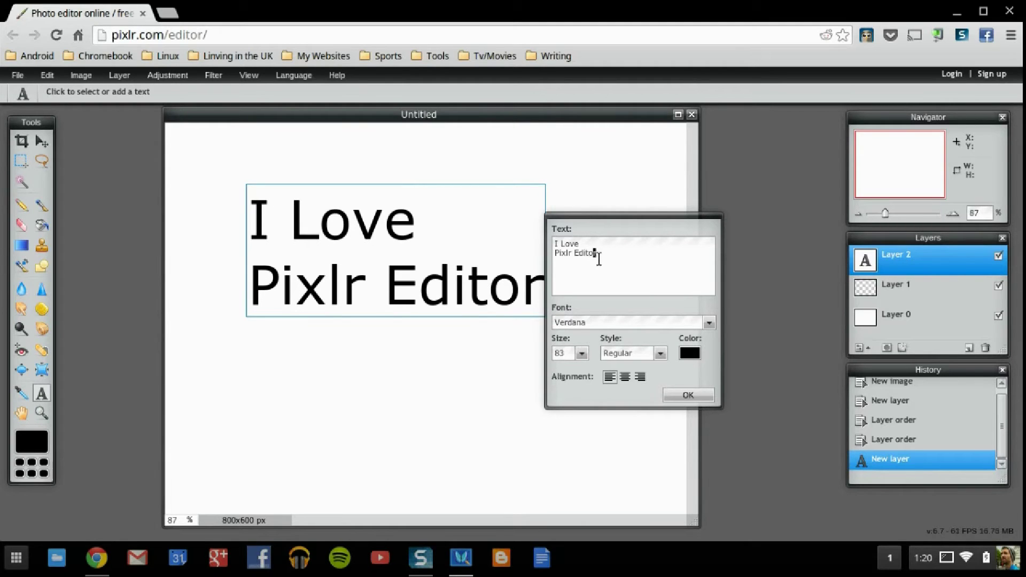
{"action": "left_click_drag", "start_coordinate": [597, 255], "coordinate": [556, 241]}
{"action": "left_click", "coordinate": [625, 377]}
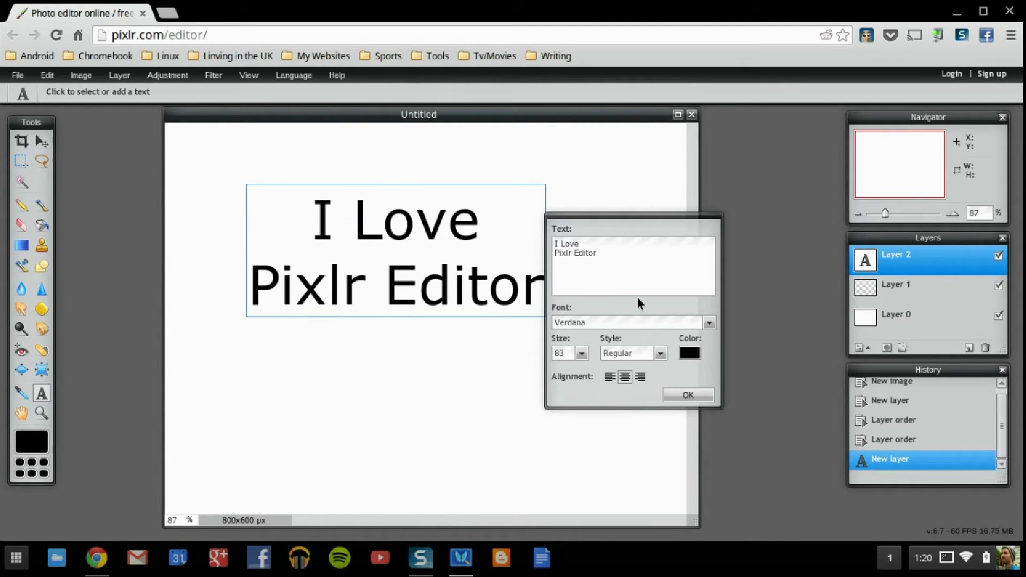
- Make the text red (ff0000) Bold/Italic Comic Sans MS and commit it
{"action": "left_click", "coordinate": [582, 322]}
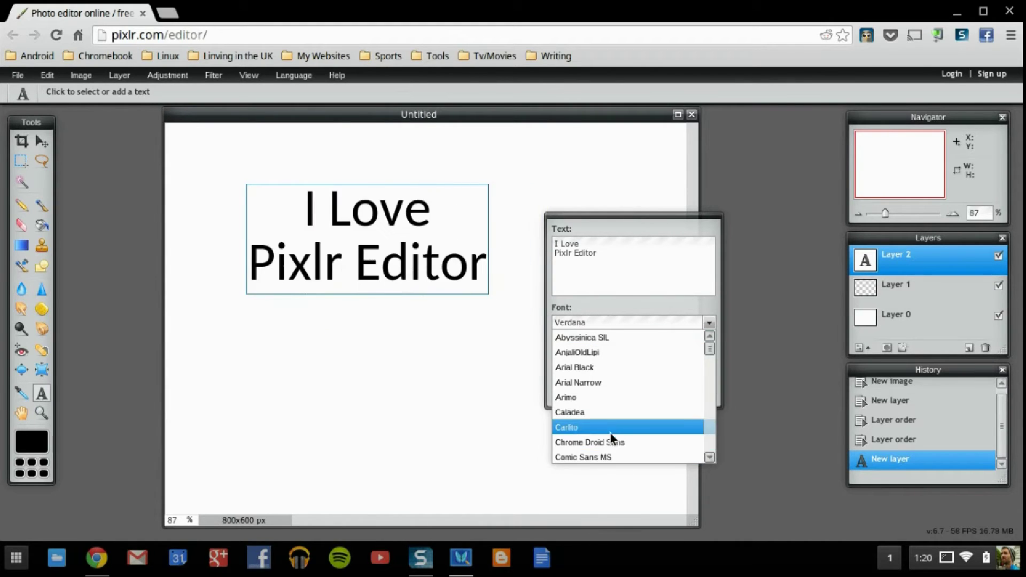
{"action": "left_click", "coordinate": [586, 457]}
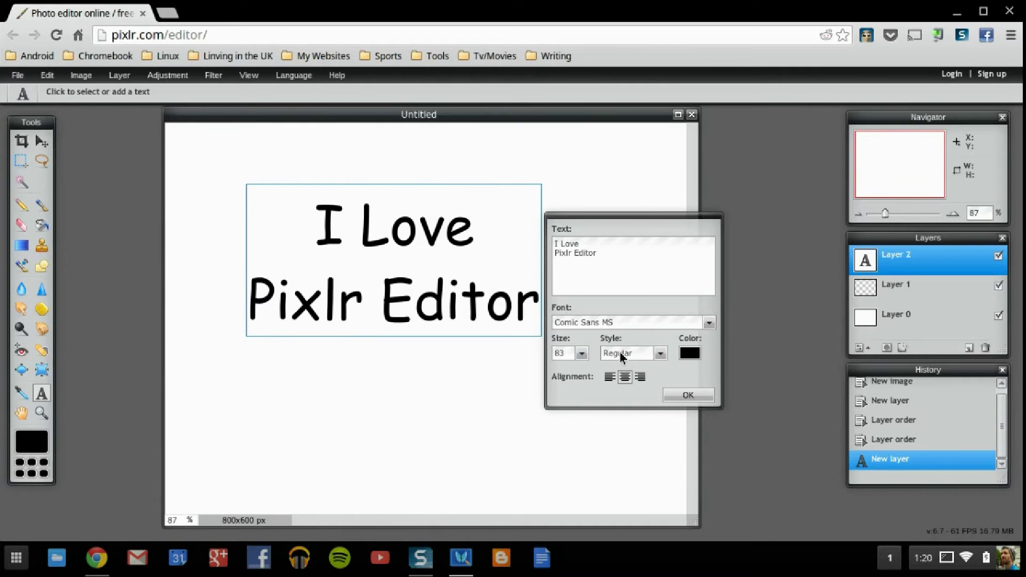
{"action": "left_click", "coordinate": [626, 356]}
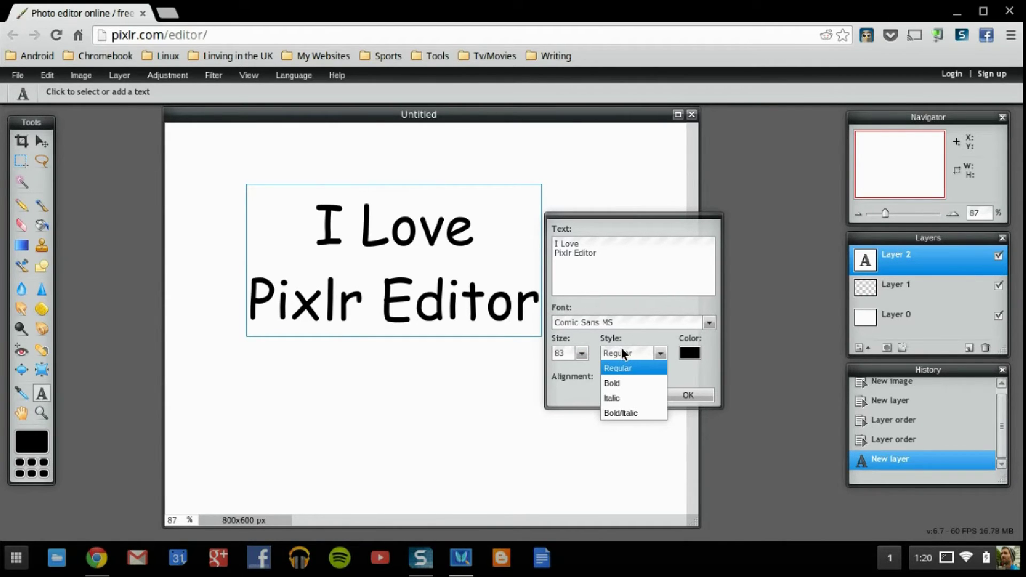
{"action": "left_click", "coordinate": [631, 413]}
{"action": "left_click", "coordinate": [691, 356]}
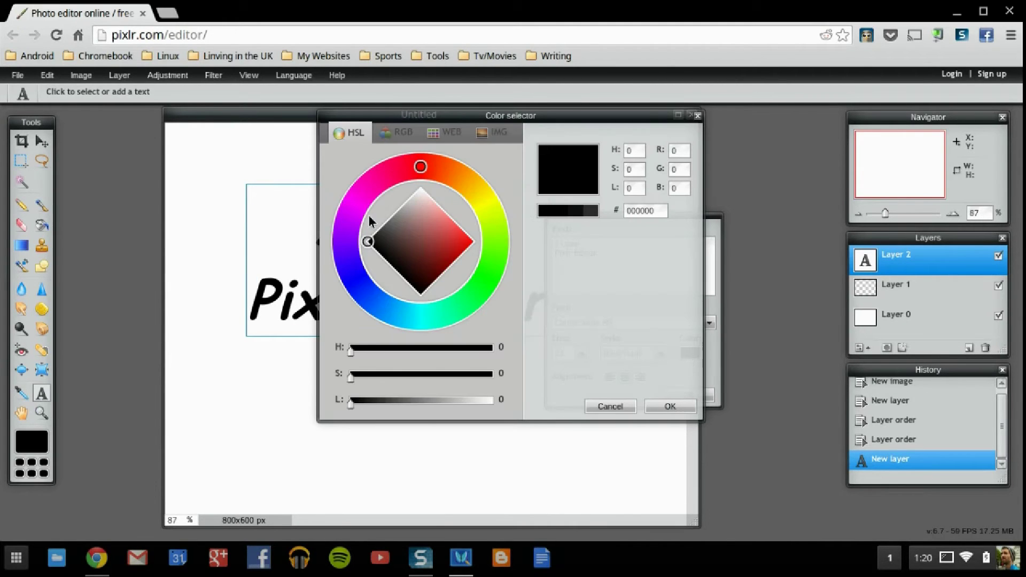
{"action": "left_click_drag", "start_coordinate": [417, 242], "coordinate": [473, 242]}
{"action": "left_click", "coordinate": [668, 405]}
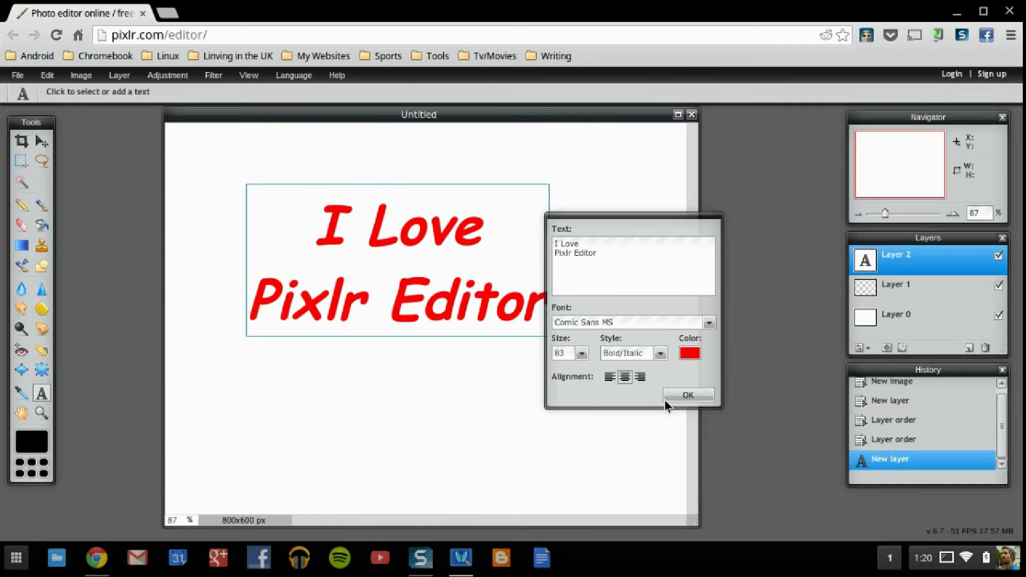
{"action": "left_click", "coordinate": [688, 396]}
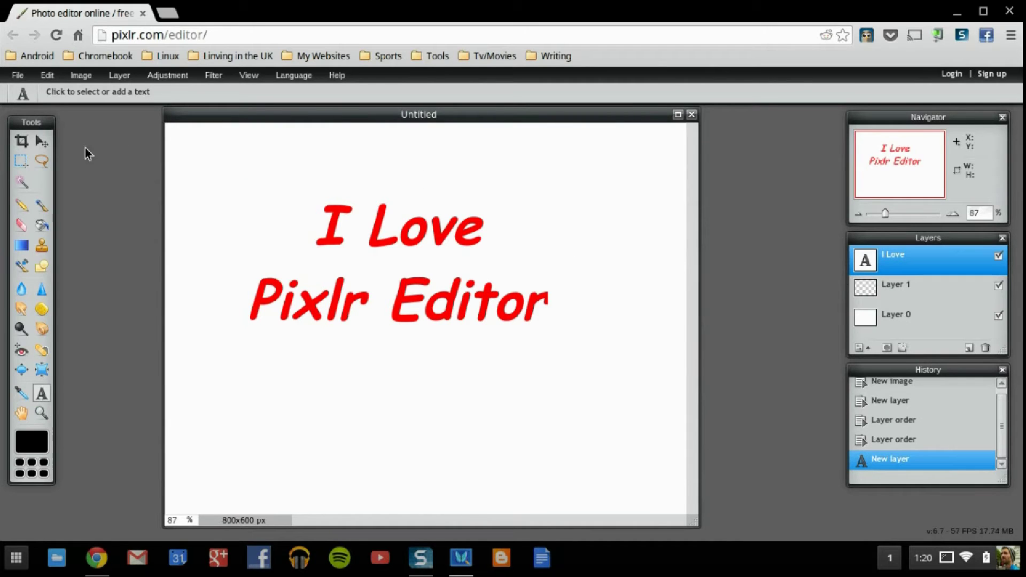
- Centre the text and give it a drop shadow with opacity 100, distance 6, size 2
{"action": "left_click", "coordinate": [41, 141]}
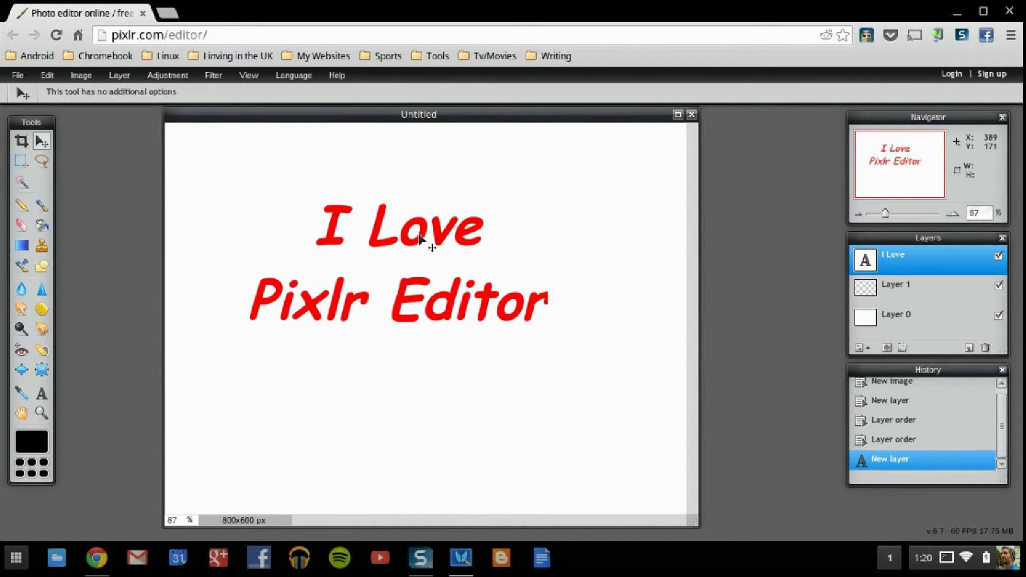
{"action": "left_click_drag", "start_coordinate": [420, 239], "coordinate": [447, 257]}
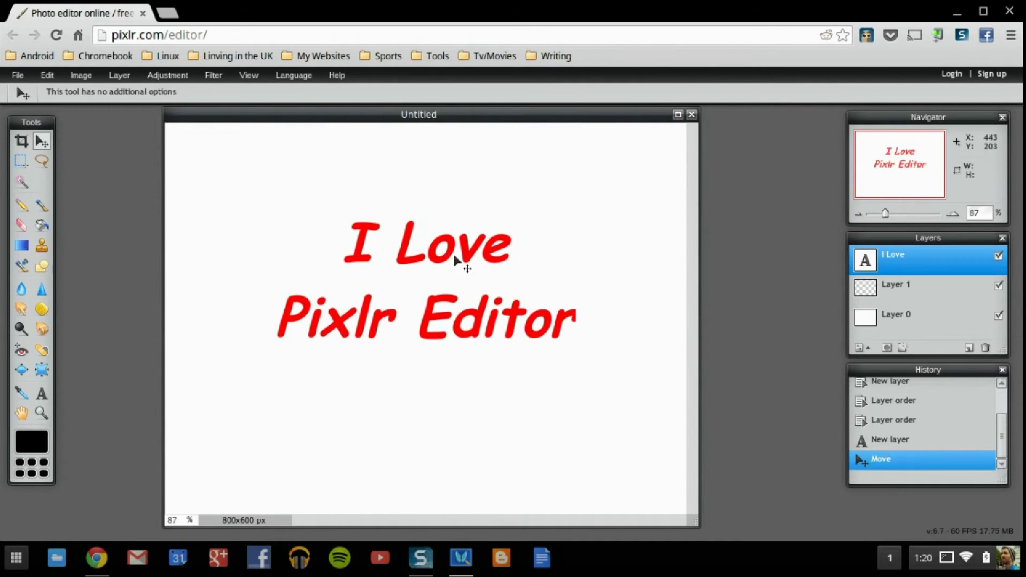
{"action": "left_click", "coordinate": [902, 349]}
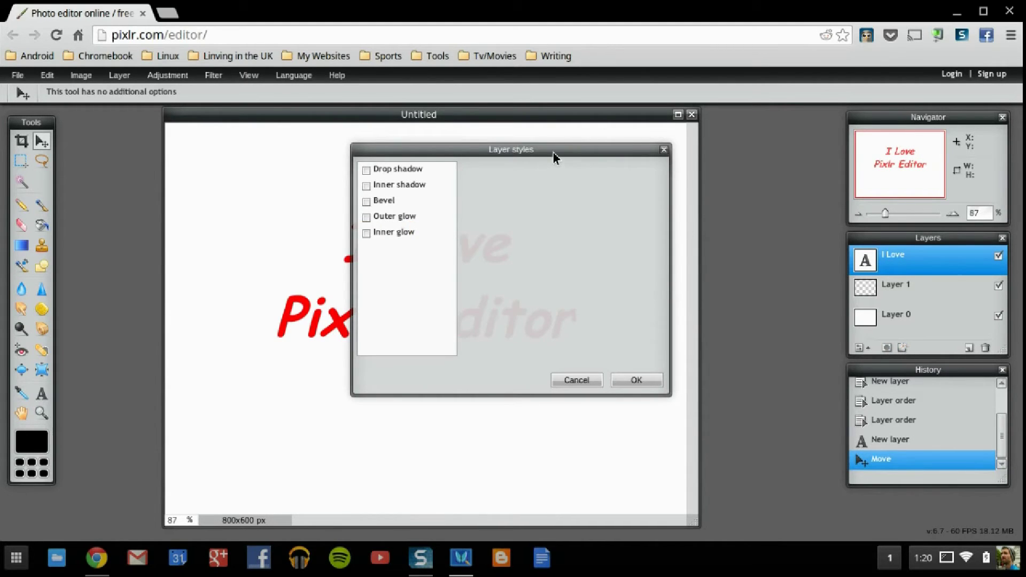
{"action": "left_click_drag", "start_coordinate": [554, 153], "coordinate": [747, 191]}
{"action": "left_click_drag", "start_coordinate": [595, 188], "coordinate": [672, 197]}
{"action": "left_click", "coordinate": [592, 204]}
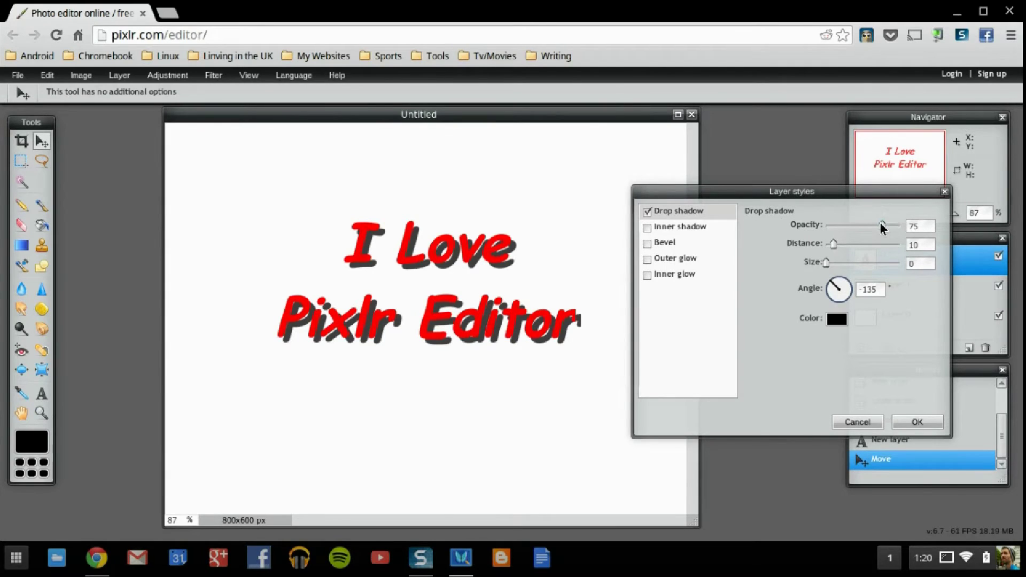
{"action": "left_click_drag", "start_coordinate": [882, 225], "coordinate": [903, 225]}
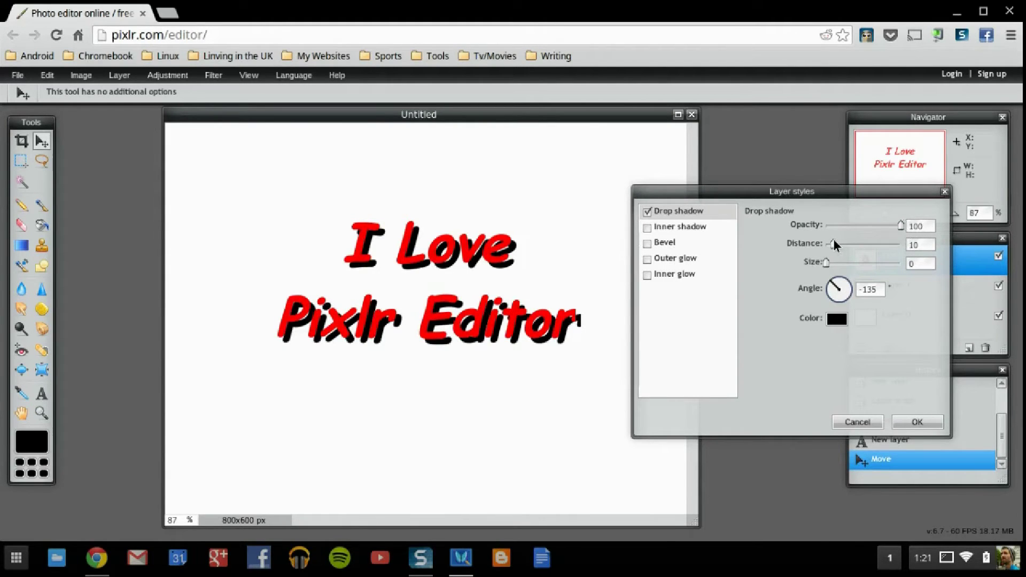
{"action": "mouse_move", "coordinate": [832, 244]}
{"action": "left_mouse_down"}
{"action": "mouse_move", "coordinate": [834, 263]}
{"action": "mouse_move", "coordinate": [854, 263]}
{"action": "mouse_move", "coordinate": [826, 266]}
{"action": "mouse_move", "coordinate": [836, 249]}
{"action": "mouse_move", "coordinate": [834, 261]}
{"action": "left_mouse_up"}
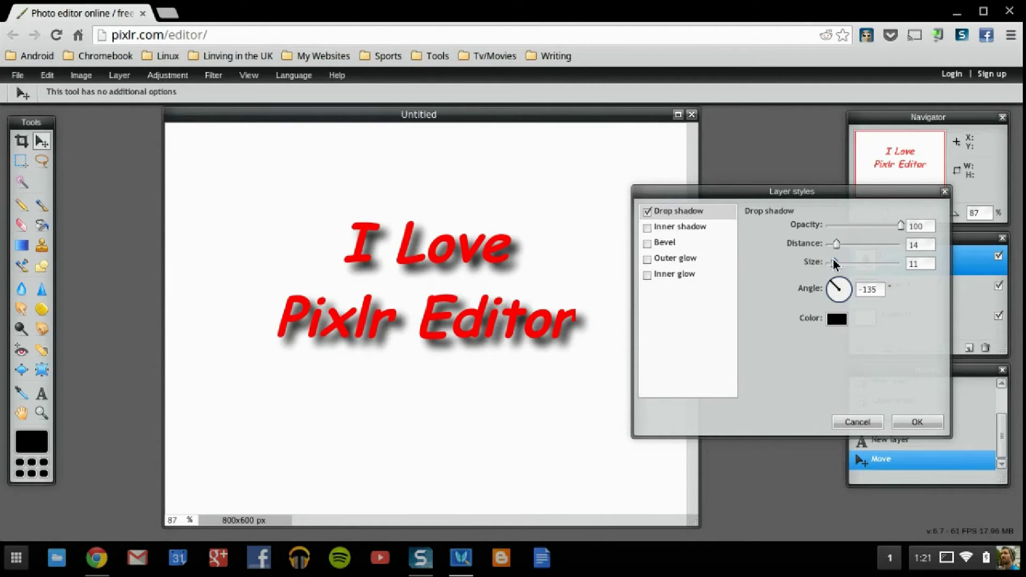
{"action": "mouse_move", "coordinate": [901, 226]}
{"action": "left_mouse_down"}
{"action": "mouse_move", "coordinate": [865, 229]}
{"action": "mouse_move", "coordinate": [901, 227]}
{"action": "left_mouse_up"}
{"action": "left_click_drag", "start_coordinate": [837, 244], "coordinate": [832, 247]}
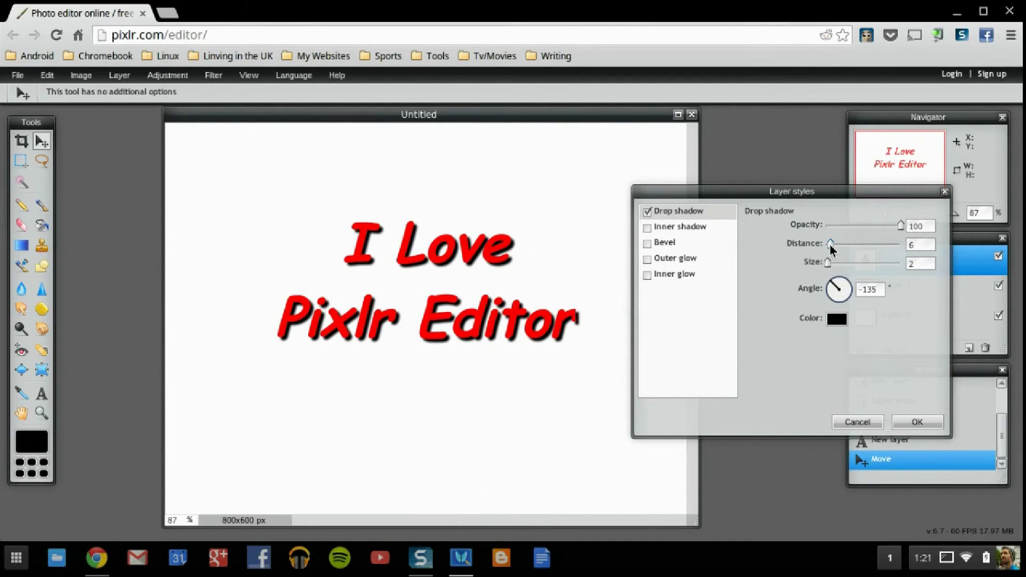
- Add bevel, outer glow and inner glow styles to the text and apply them
{"action": "left_click", "coordinate": [683, 230]}
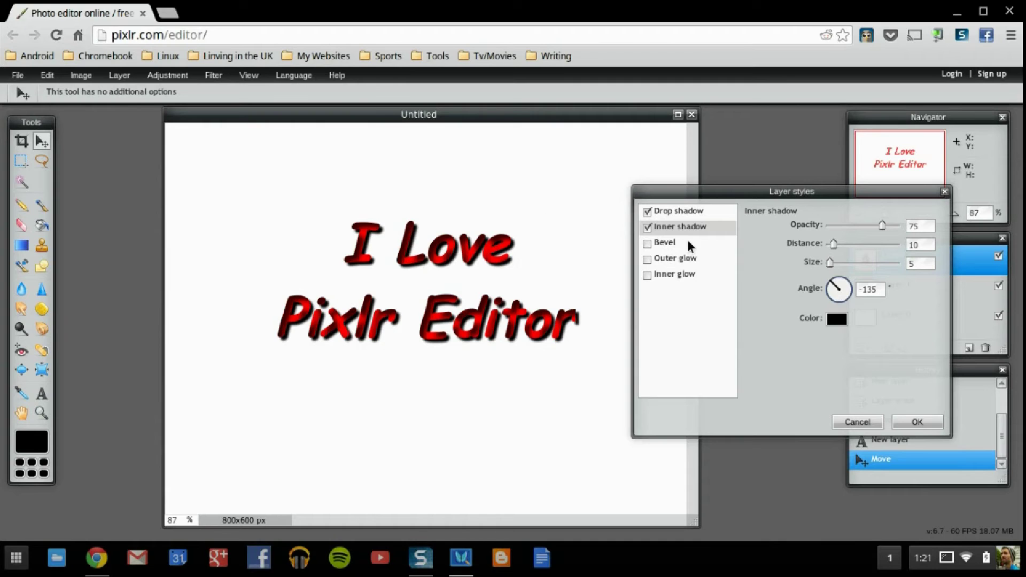
{"action": "left_click", "coordinate": [648, 229]}
{"action": "left_click", "coordinate": [648, 243]}
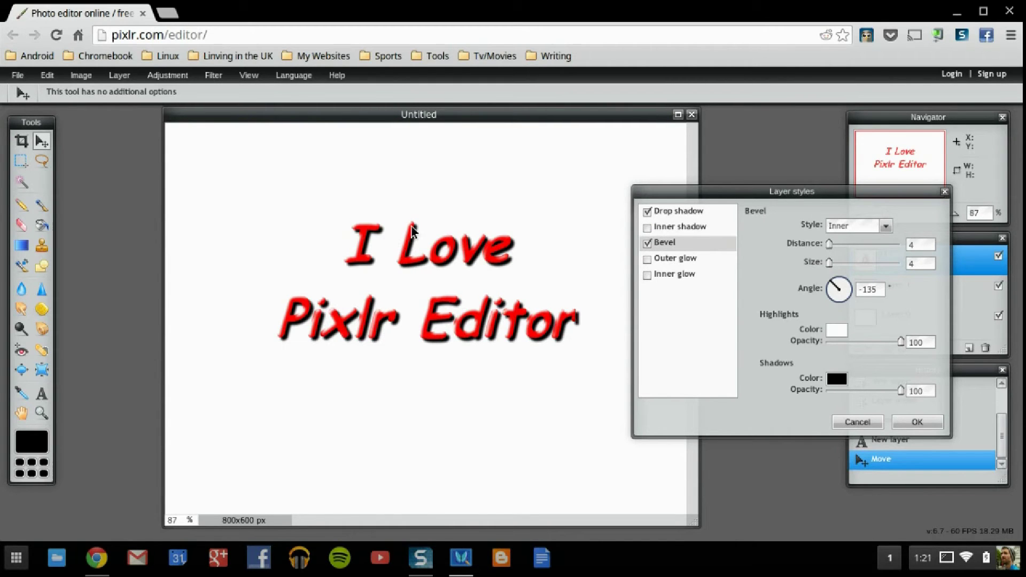
{"action": "left_click", "coordinate": [647, 259]}
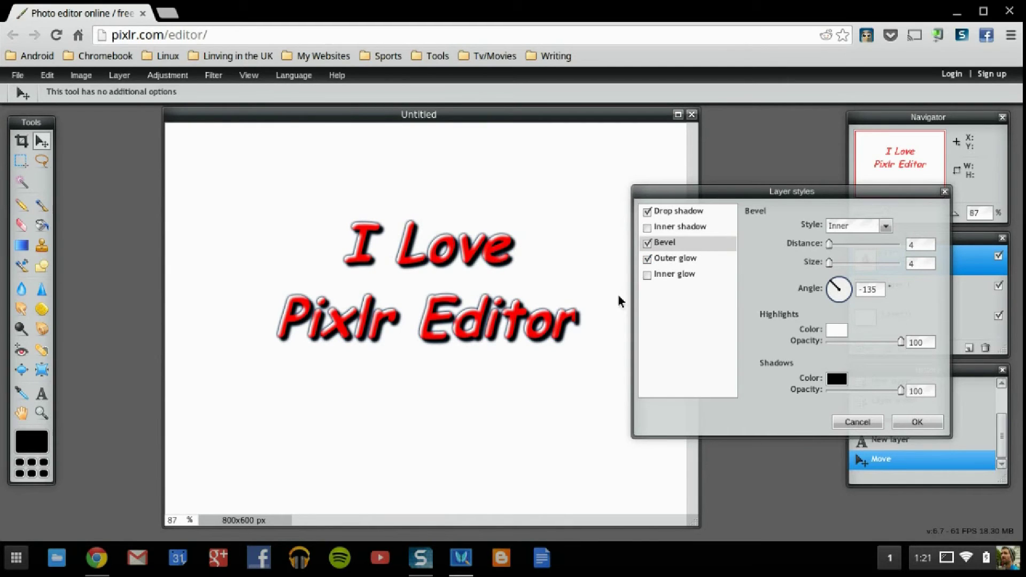
{"action": "left_click", "coordinate": [648, 276]}
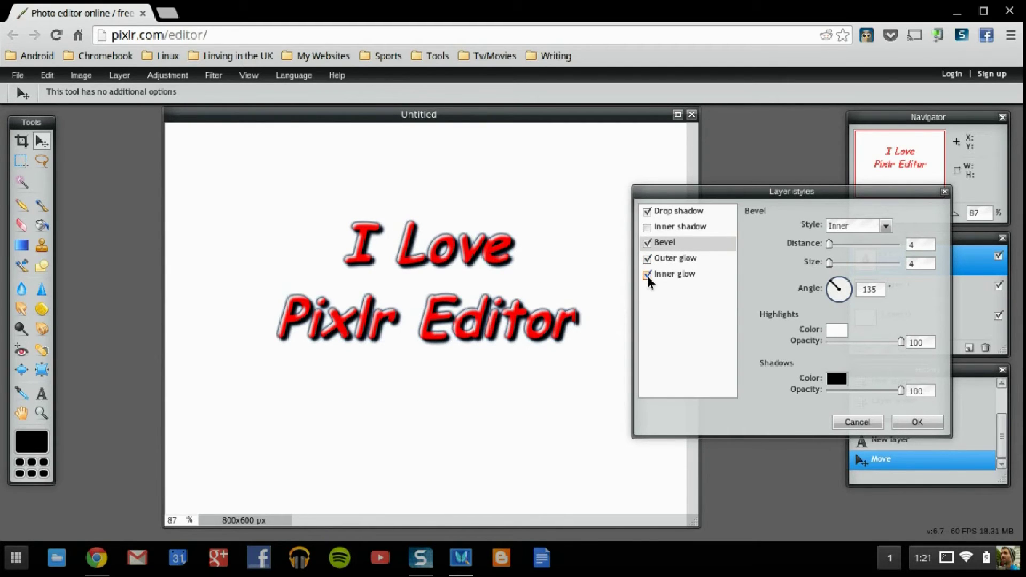
{"action": "key", "text": "Return"}
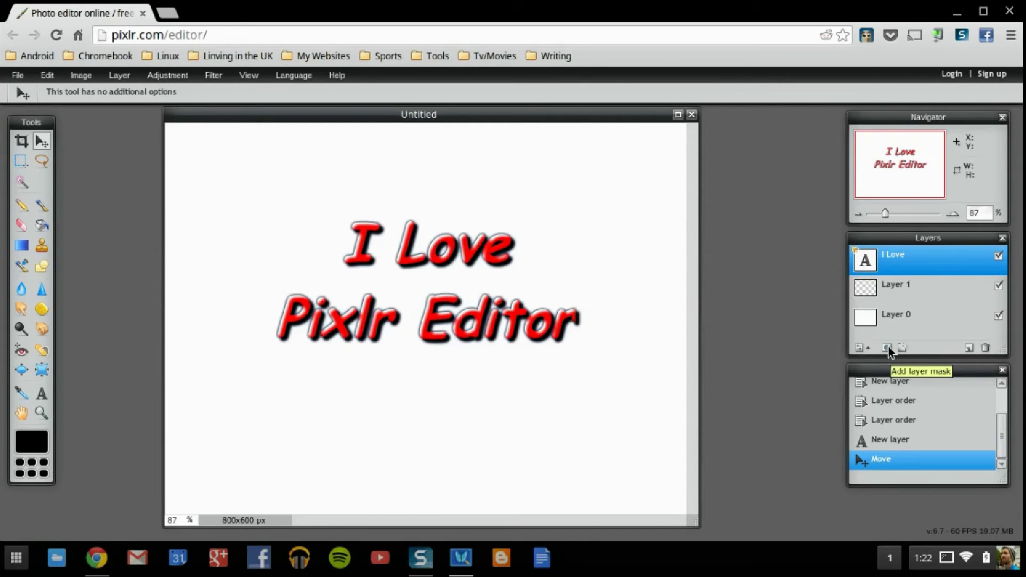
- Check Layer 1's opacity and Normal blend mode, undo, then open the Layer menu
{"action": "left_click", "coordinate": [889, 293]}
{"action": "left_click", "coordinate": [867, 348]}
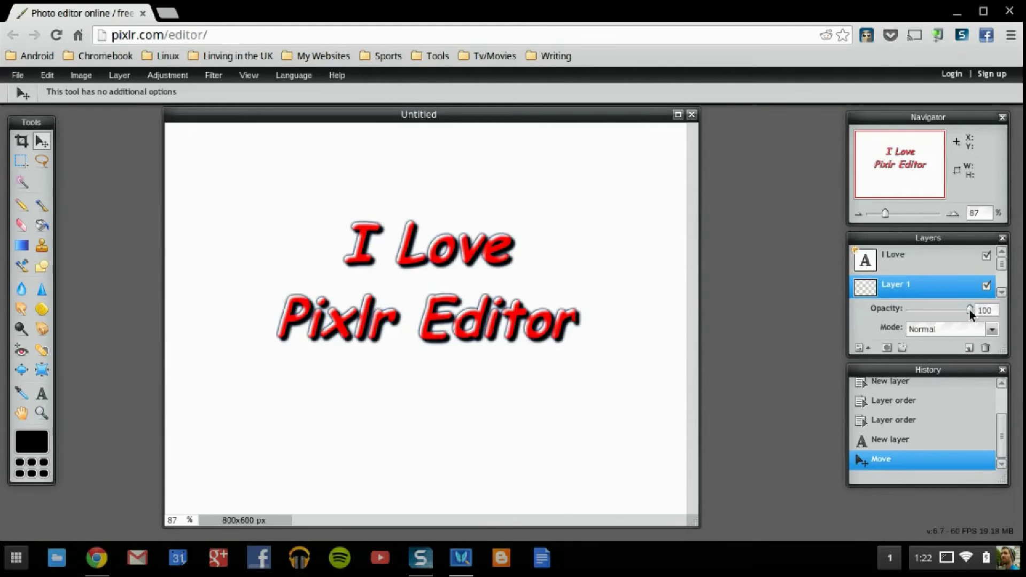
{"action": "left_click", "coordinate": [950, 334]}
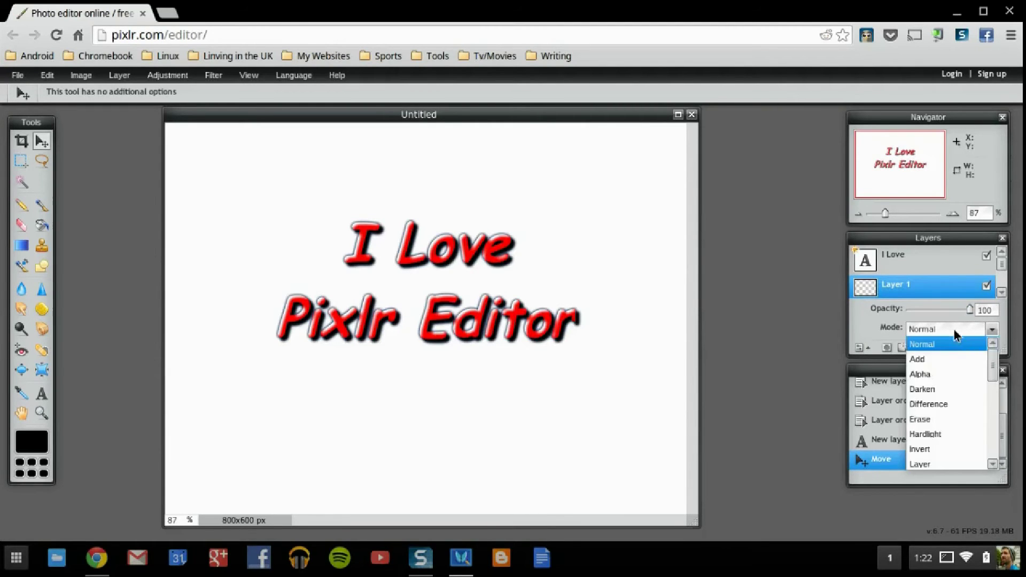
{"action": "left_click", "coordinate": [957, 340]}
{"action": "key", "text": "ctrl+z"}
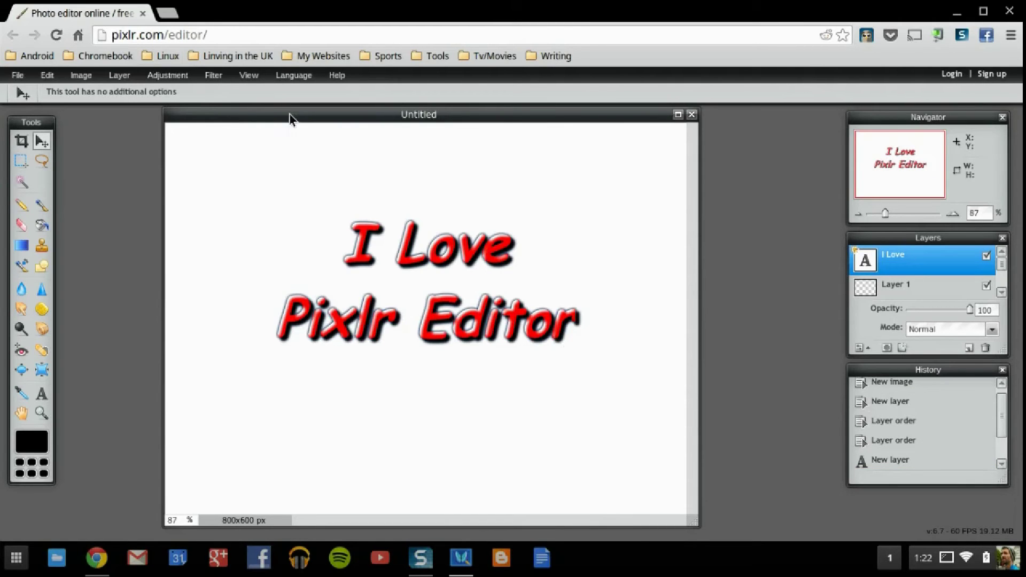
{"action": "left_click", "coordinate": [120, 76]}
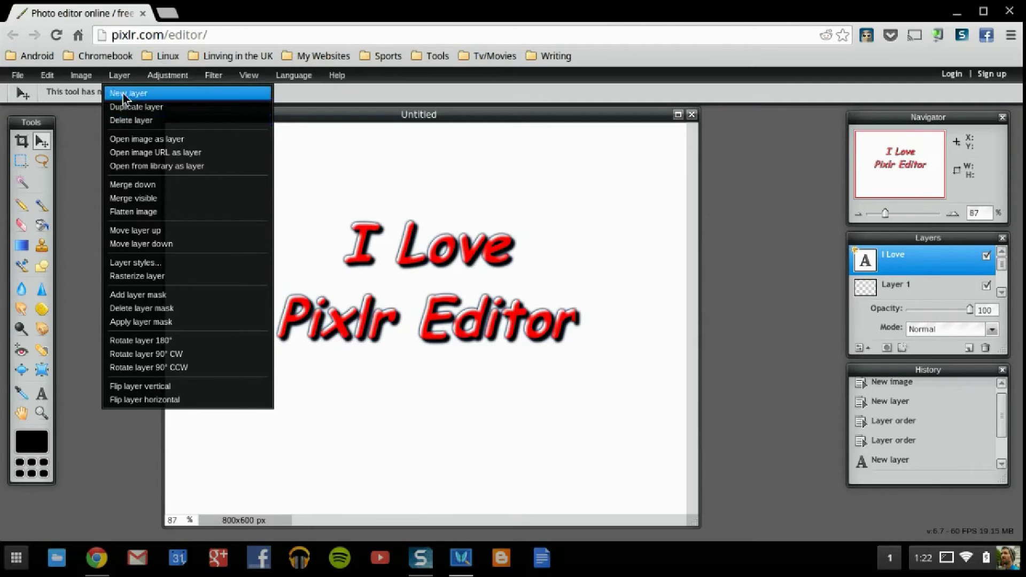
- Open the cooltext DMG logo from Downloads as a new layer and move it below the text
{"action": "left_click", "coordinate": [138, 140]}
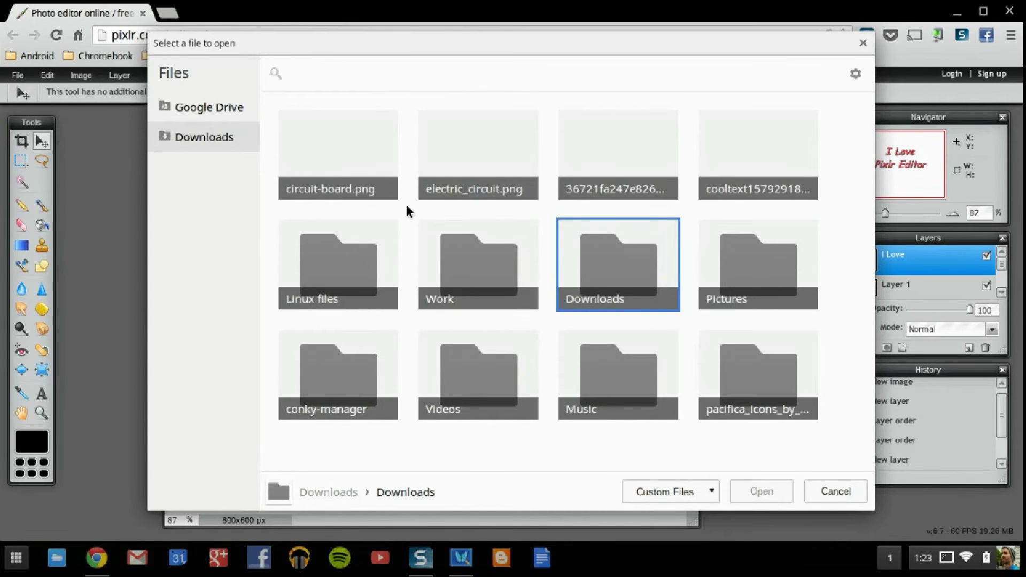
{"action": "left_click", "coordinate": [730, 136]}
{"action": "left_click", "coordinate": [761, 492]}
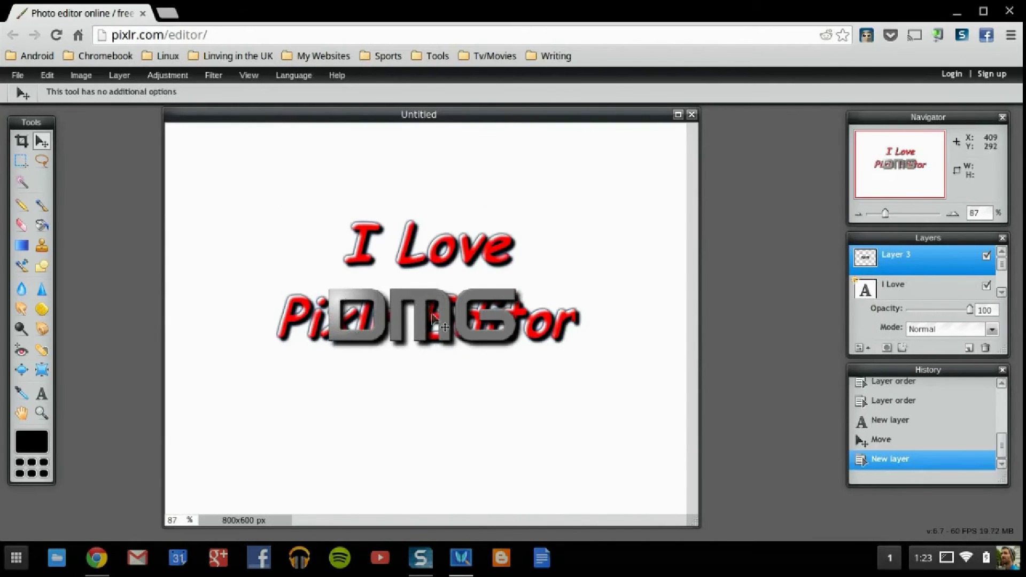
{"action": "left_click_drag", "start_coordinate": [432, 315], "coordinate": [434, 372]}
- Free-transform the DMG logo to nearly fill the canvas and shift it upward
{"action": "left_click", "coordinate": [119, 75]}
{"action": "mouse_move", "coordinate": [46, 78]}
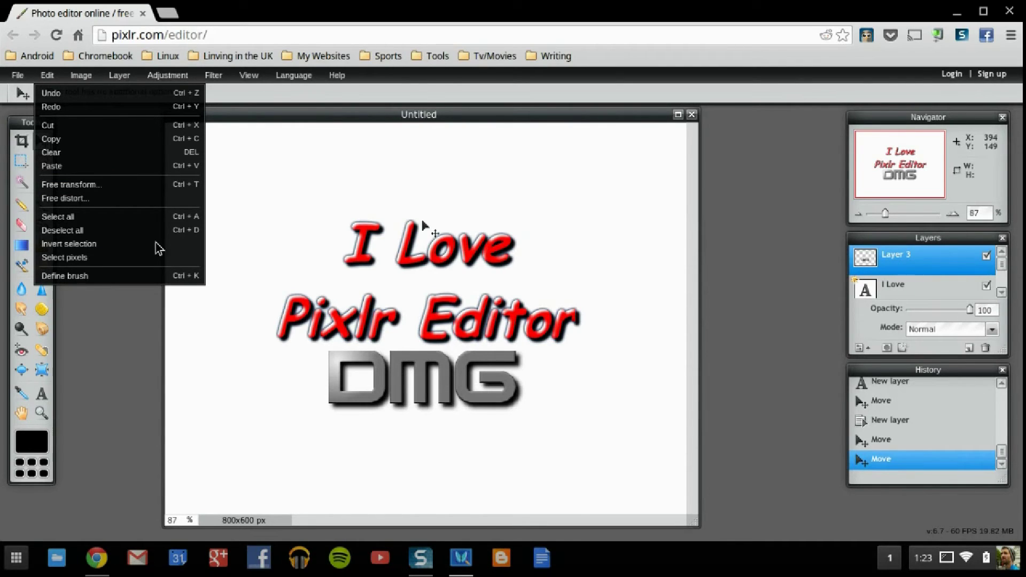
{"action": "left_click", "coordinate": [83, 186]}
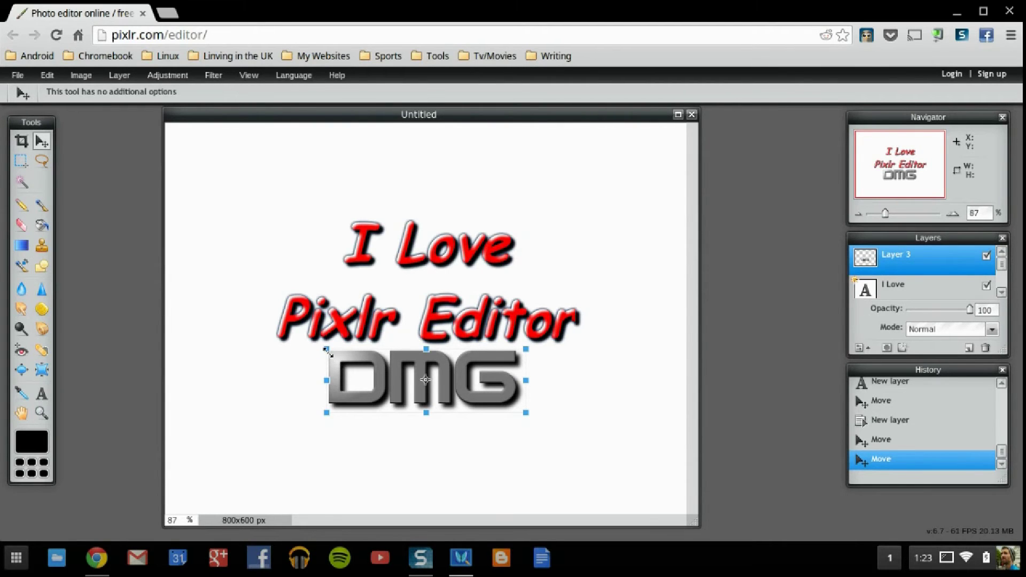
{"action": "left_click_drag", "start_coordinate": [327, 351], "coordinate": [186, 156]}
{"action": "left_click_drag", "start_coordinate": [346, 224], "coordinate": [356, 181]}
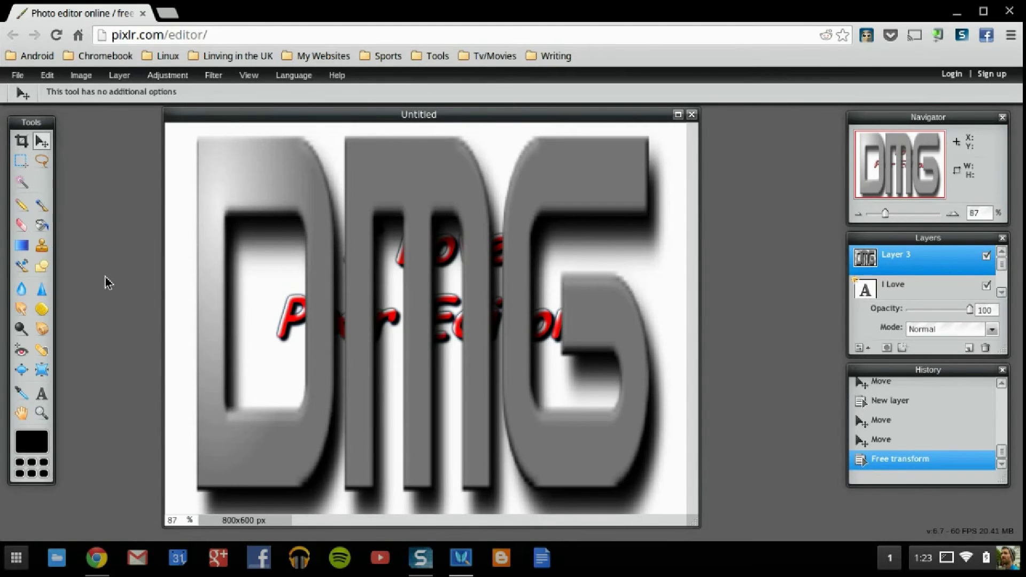
{"action": "left_click", "coordinate": [117, 75]}
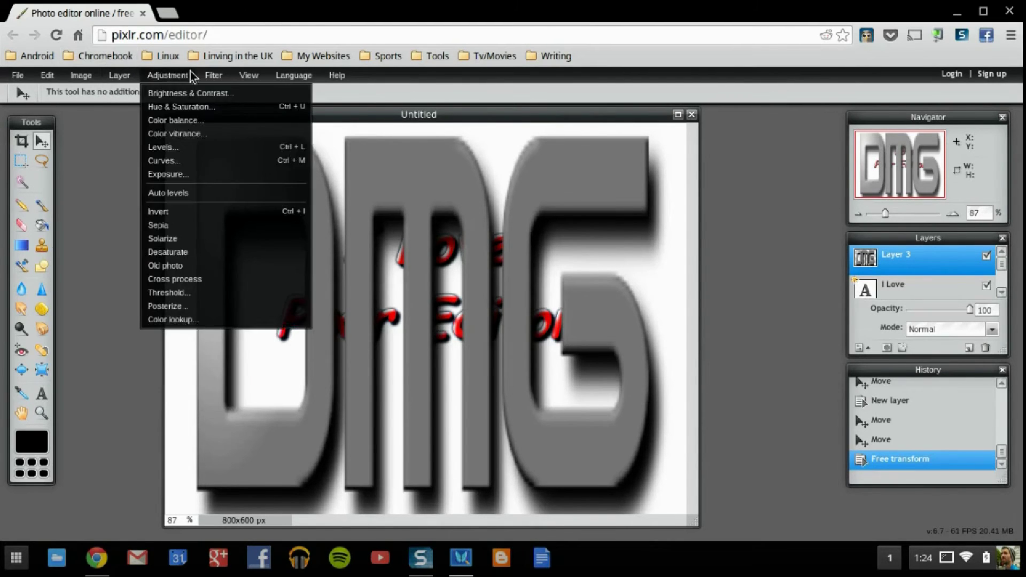
{"action": "mouse_move", "coordinate": [214, 75]}
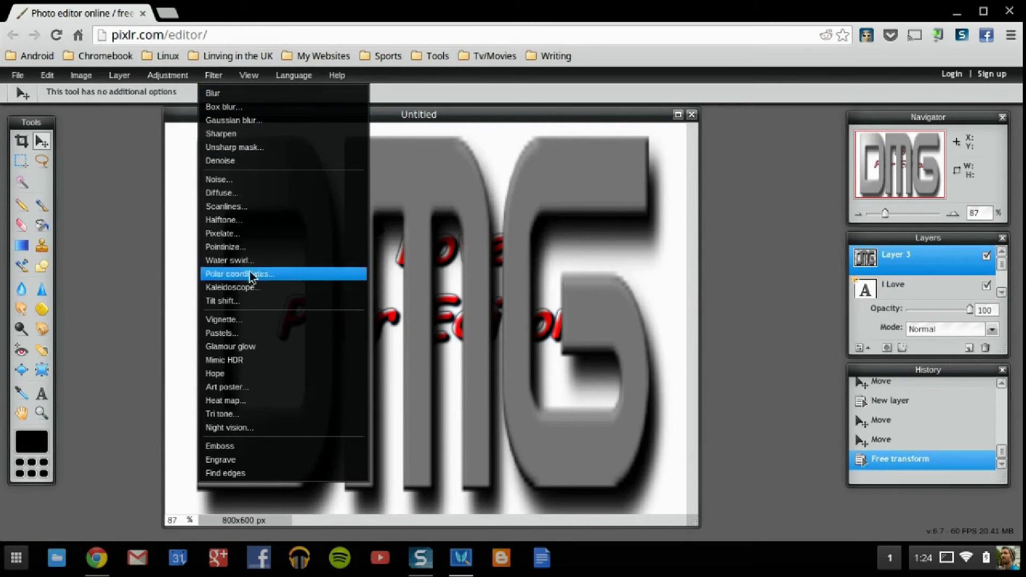
{"action": "left_click", "coordinate": [241, 319]}
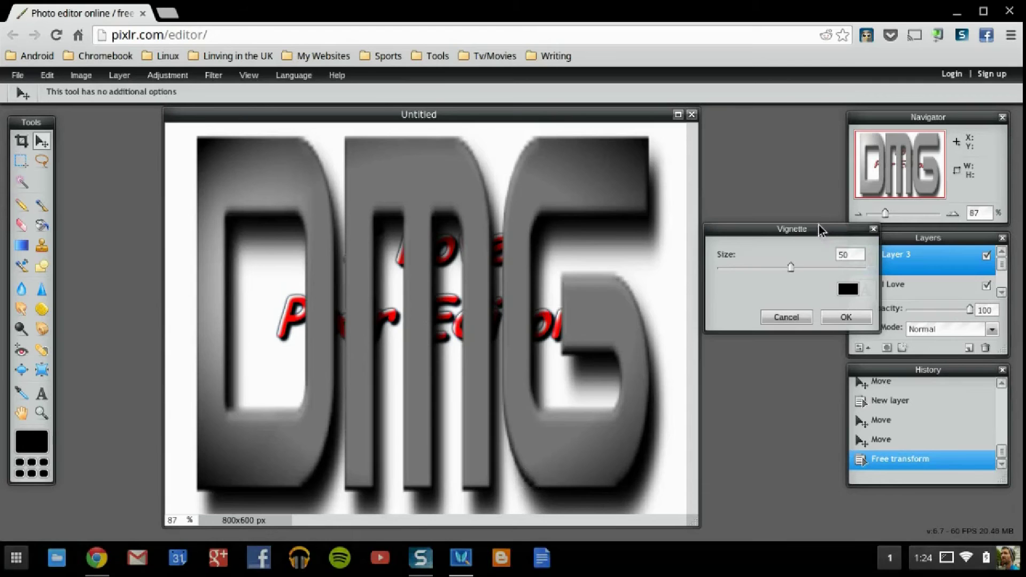
{"action": "left_click_drag", "start_coordinate": [820, 230], "coordinate": [779, 222]}
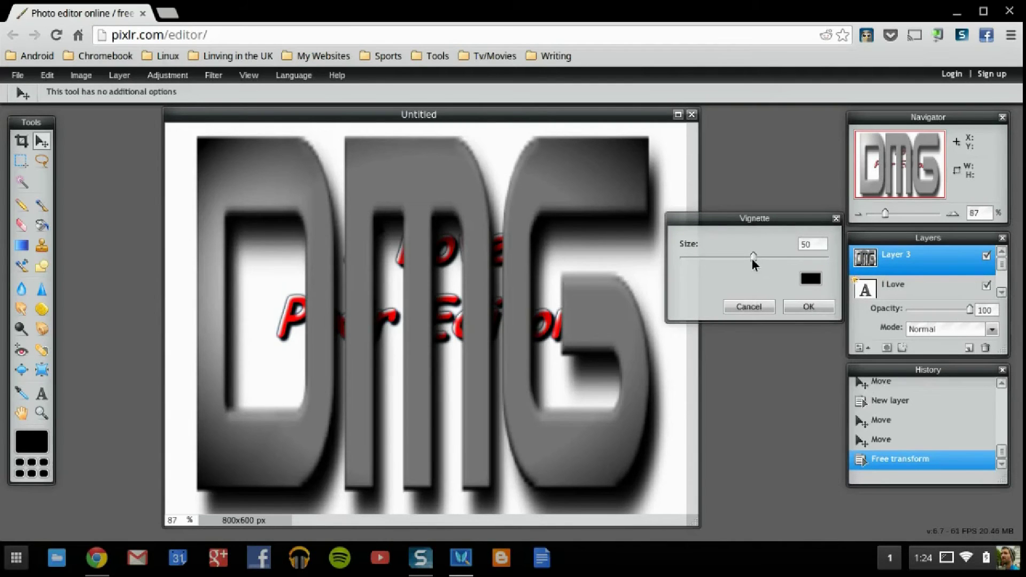
{"action": "left_click_drag", "start_coordinate": [754, 259], "coordinate": [813, 259]}
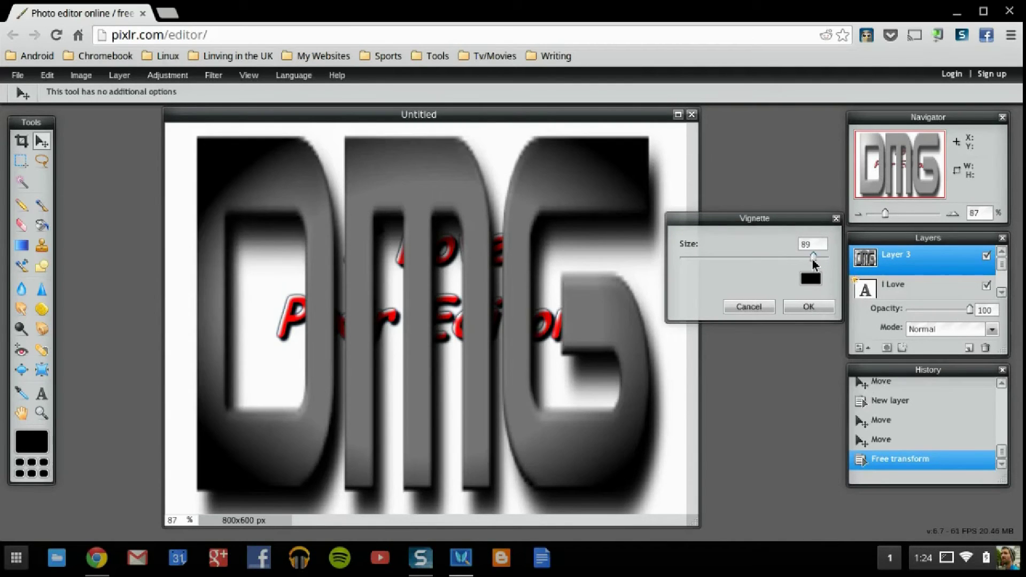
{"action": "left_click", "coordinate": [736, 307]}
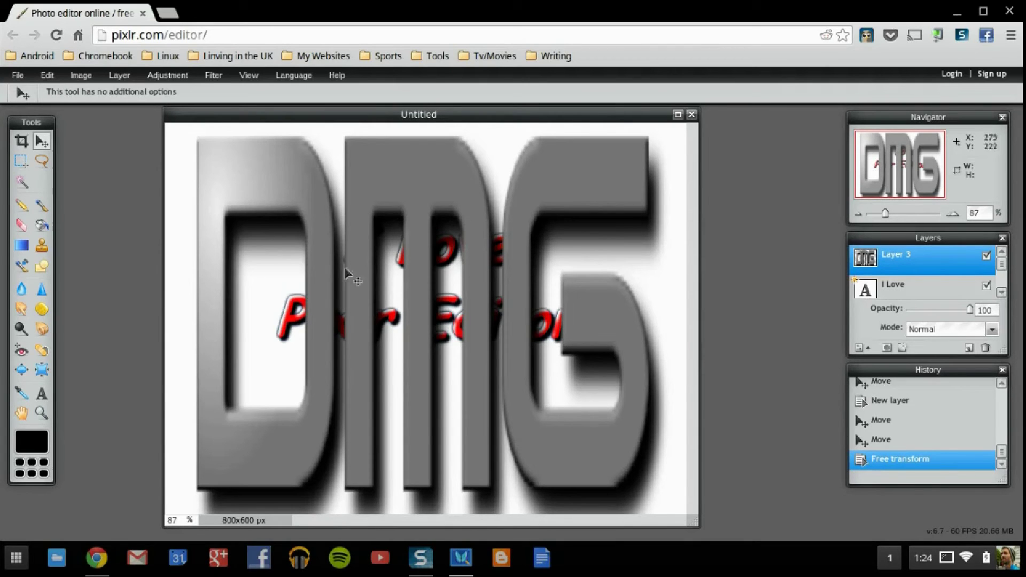
- Merge all visible layers into one from Layer 3's context menu
{"action": "right_click", "coordinate": [930, 270]}
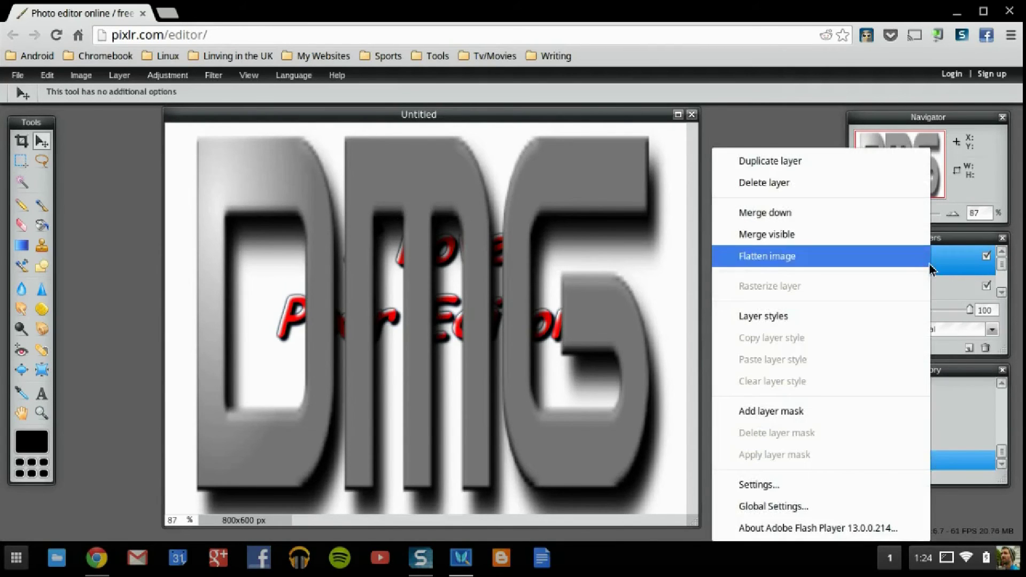
{"action": "right_click", "coordinate": [944, 266]}
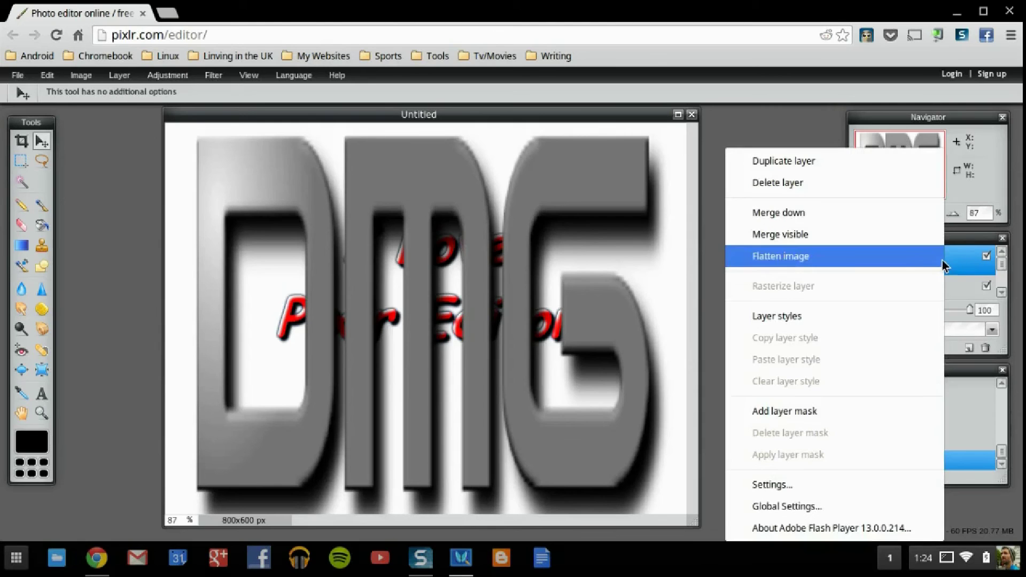
{"action": "left_click", "coordinate": [891, 235]}
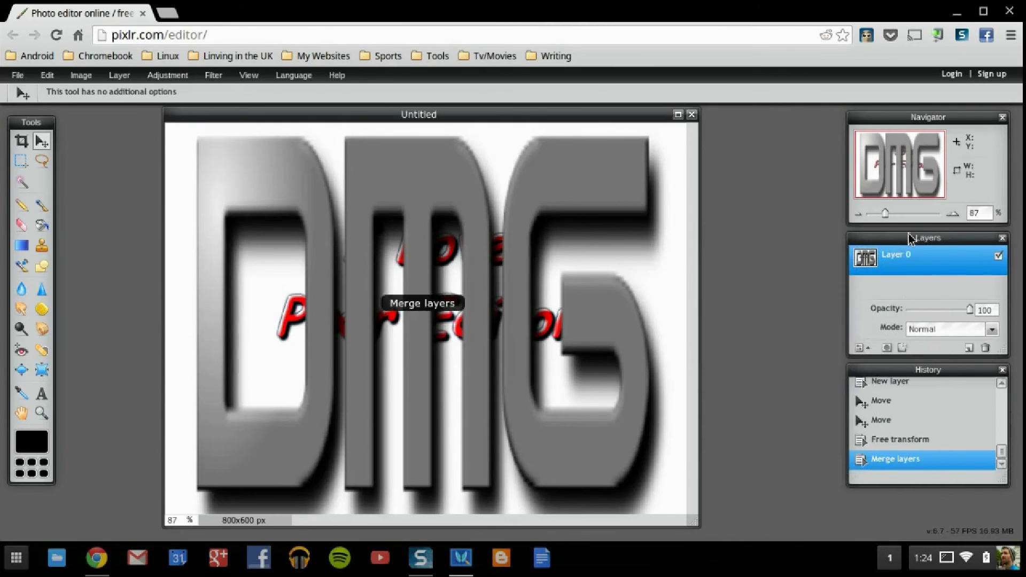
- Try a Vignette filter with a pure red colour, then cancel it
{"action": "left_click", "coordinate": [240, 77]}
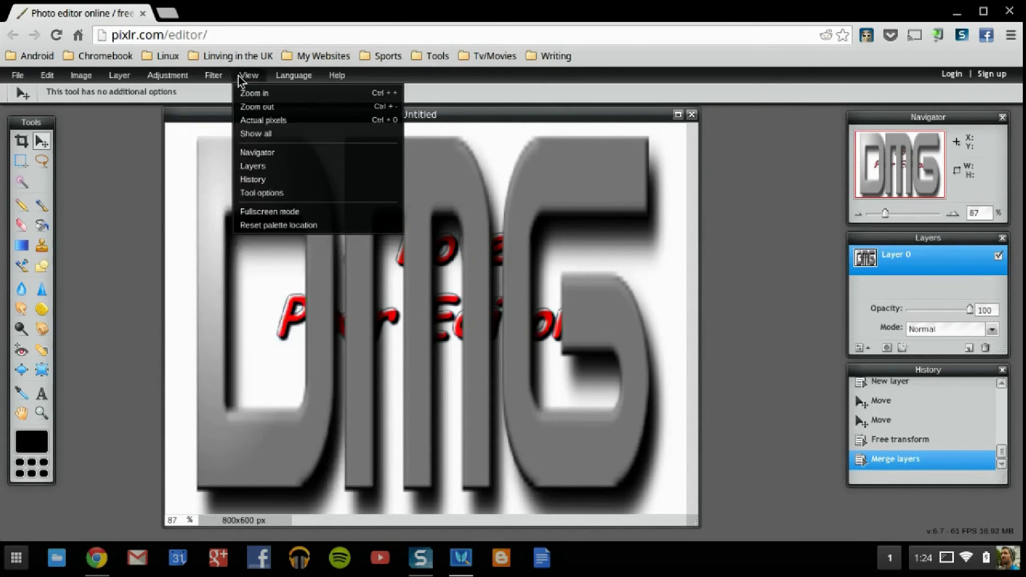
{"action": "mouse_move", "coordinate": [213, 75]}
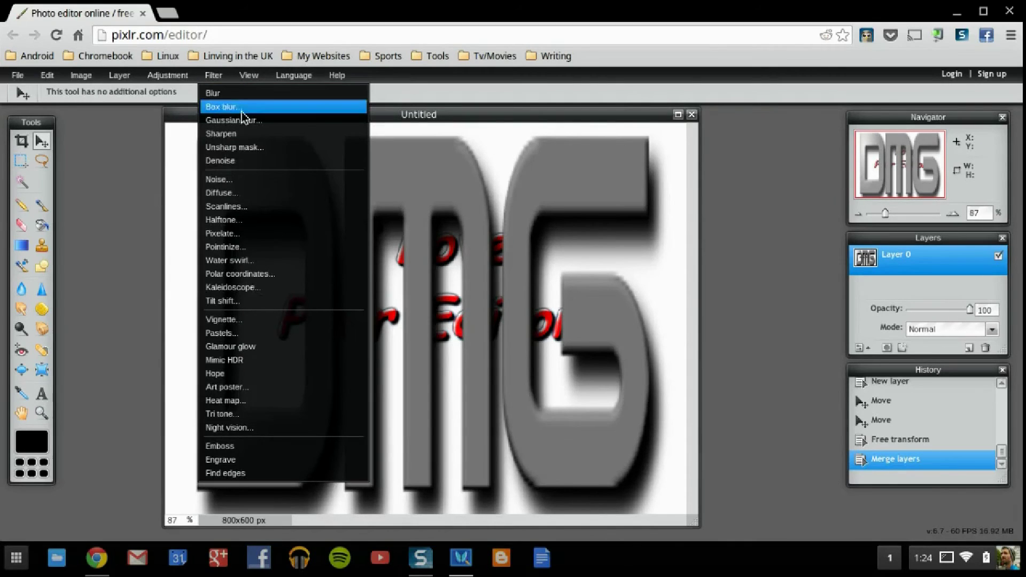
{"action": "left_click", "coordinate": [224, 319]}
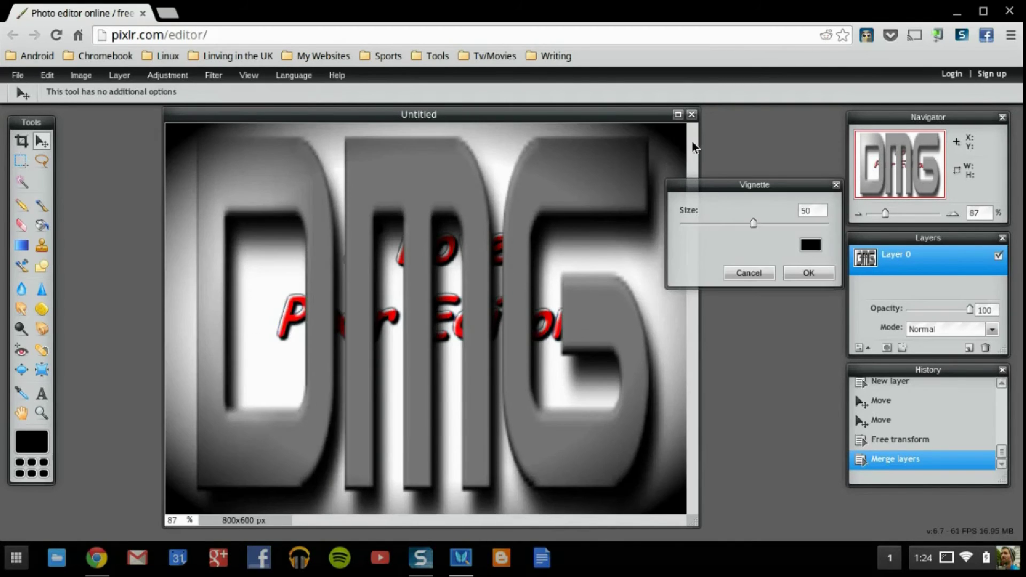
{"action": "left_click", "coordinate": [811, 246]}
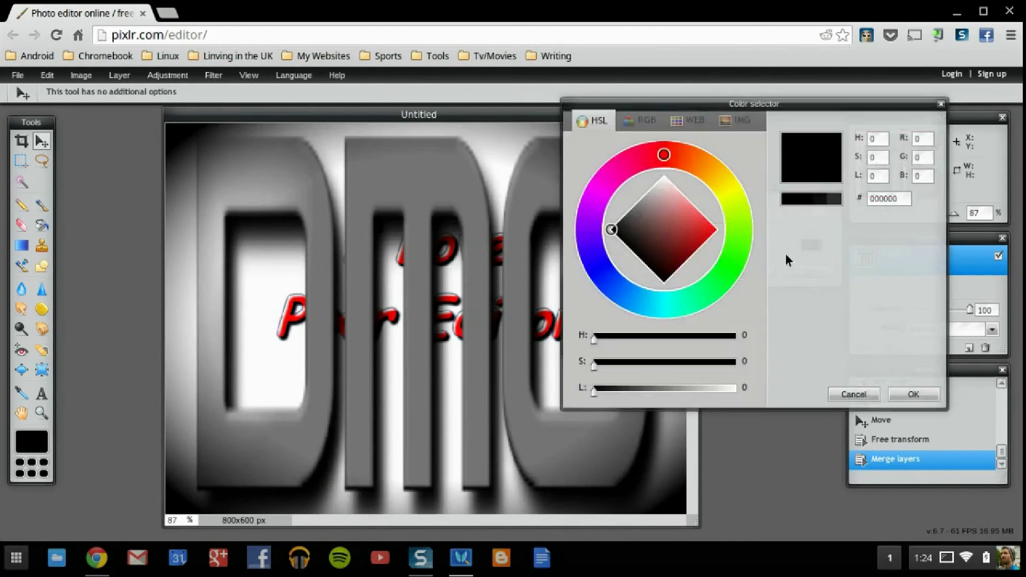
{"action": "left_click_drag", "start_coordinate": [665, 185], "coordinate": [807, 247]}
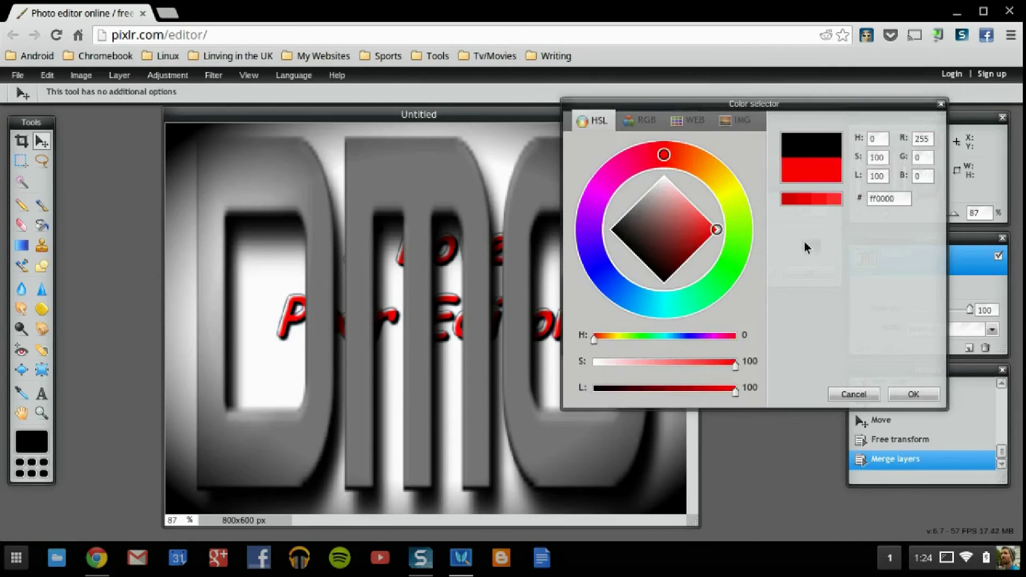
{"action": "left_click", "coordinate": [914, 395]}
{"action": "left_click", "coordinate": [749, 270]}
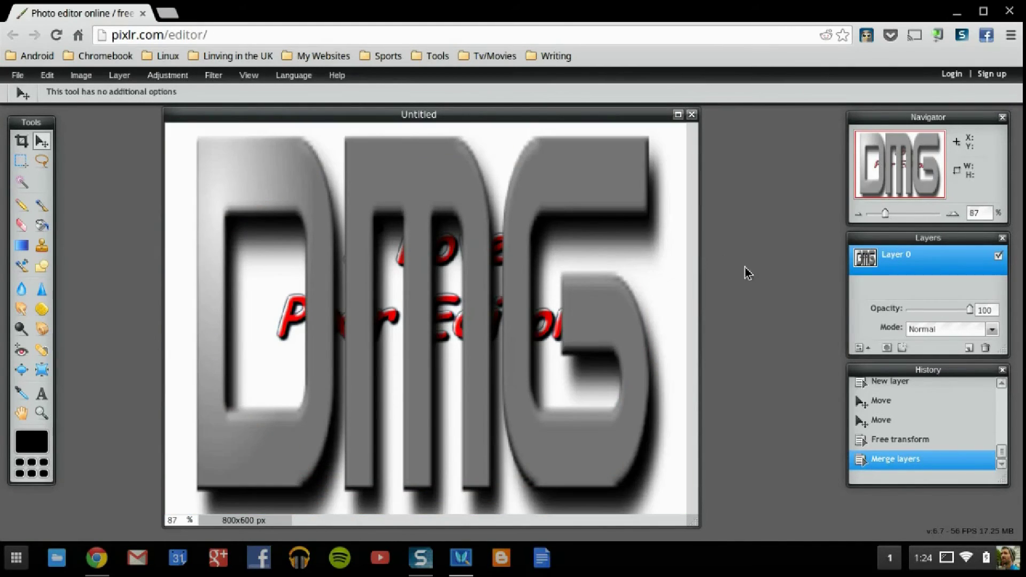
- Apply the Mimic HDR filter and then the Hope filter to the merged image
{"action": "left_click", "coordinate": [250, 76]}
{"action": "mouse_move", "coordinate": [223, 78]}
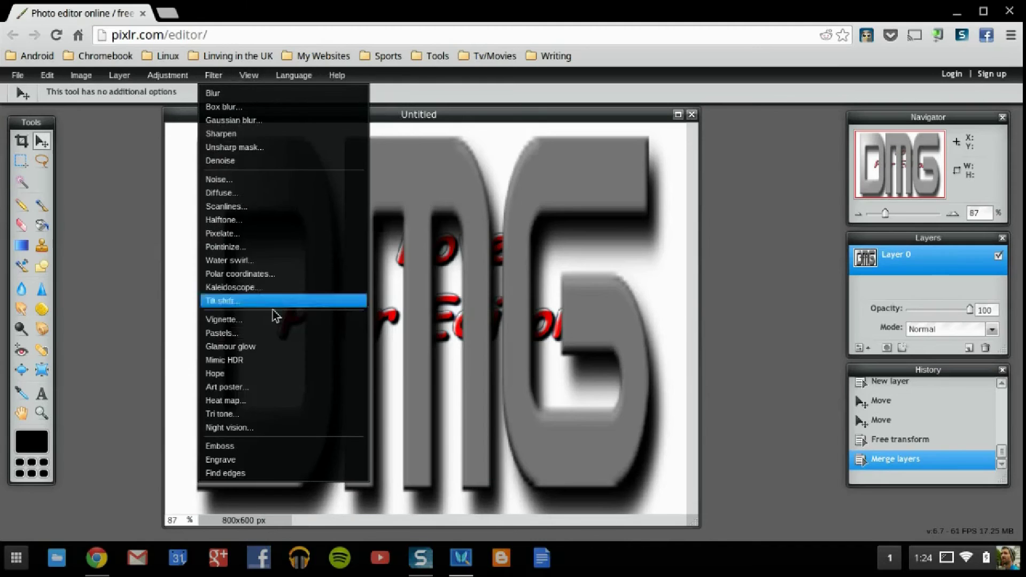
{"action": "left_click", "coordinate": [280, 360]}
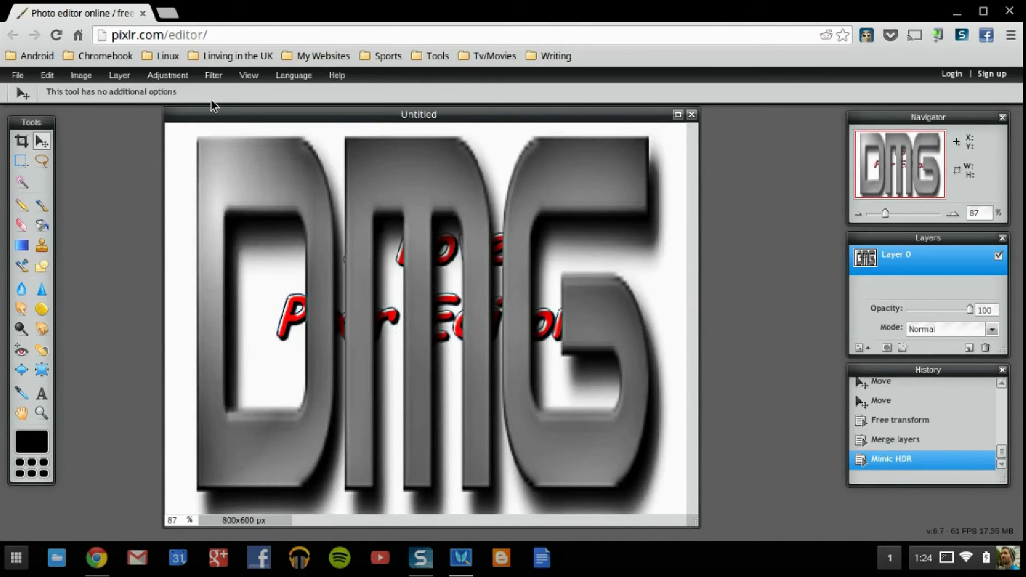
{"action": "left_click", "coordinate": [209, 74]}
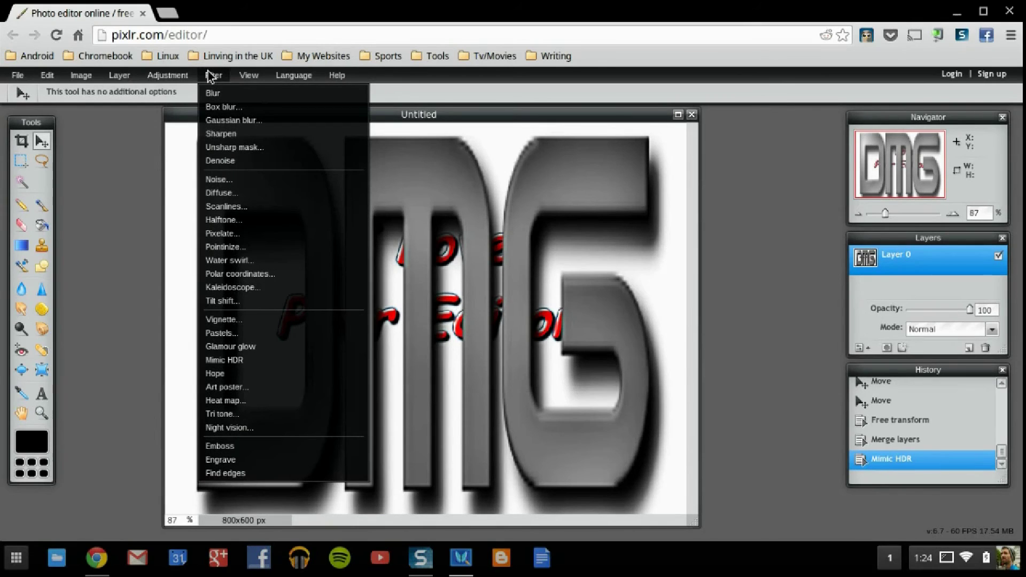
{"action": "left_click", "coordinate": [259, 374]}
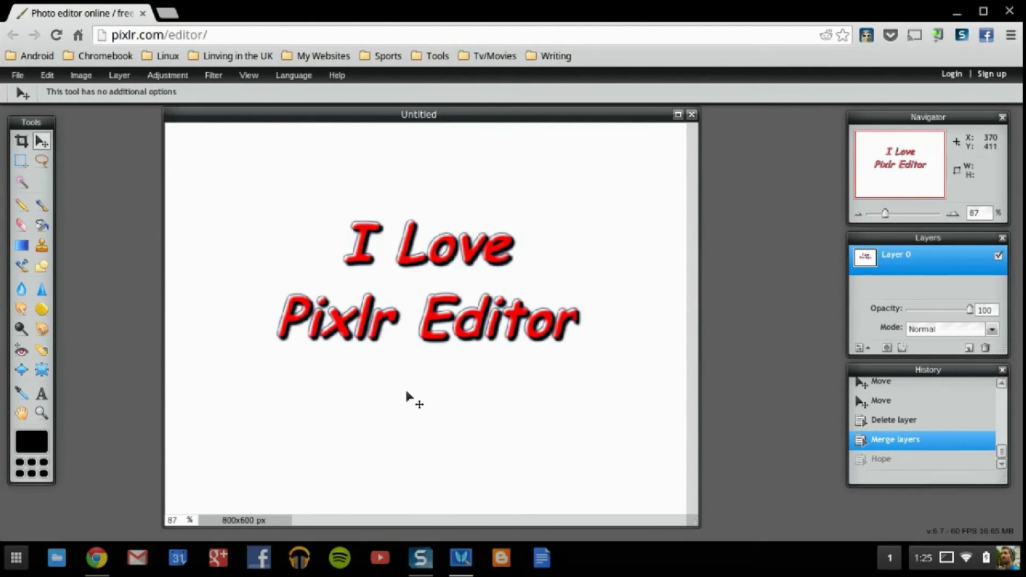
{"action": "left_click", "coordinate": [18, 75]}
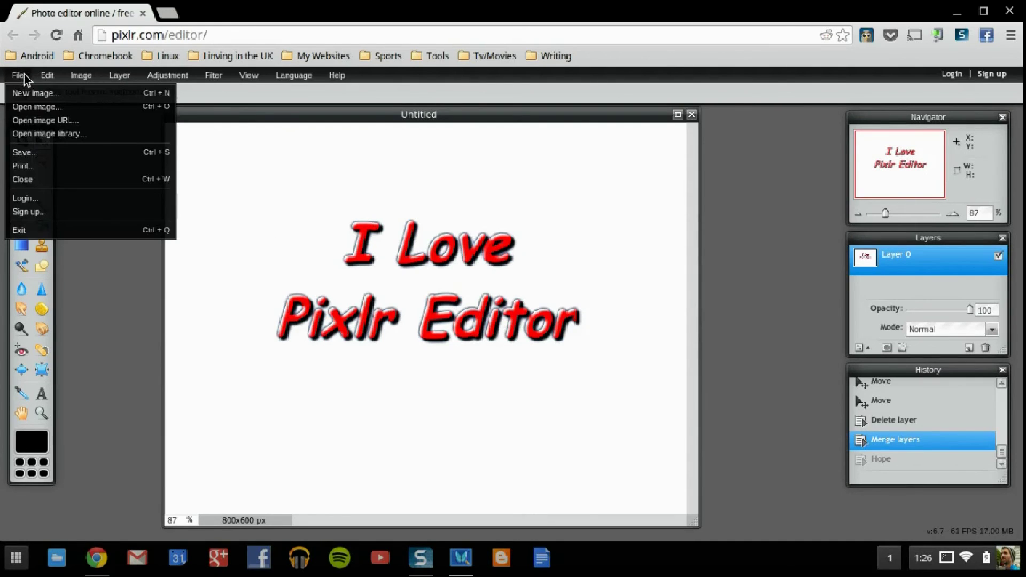
{"action": "left_click", "coordinate": [58, 153]}
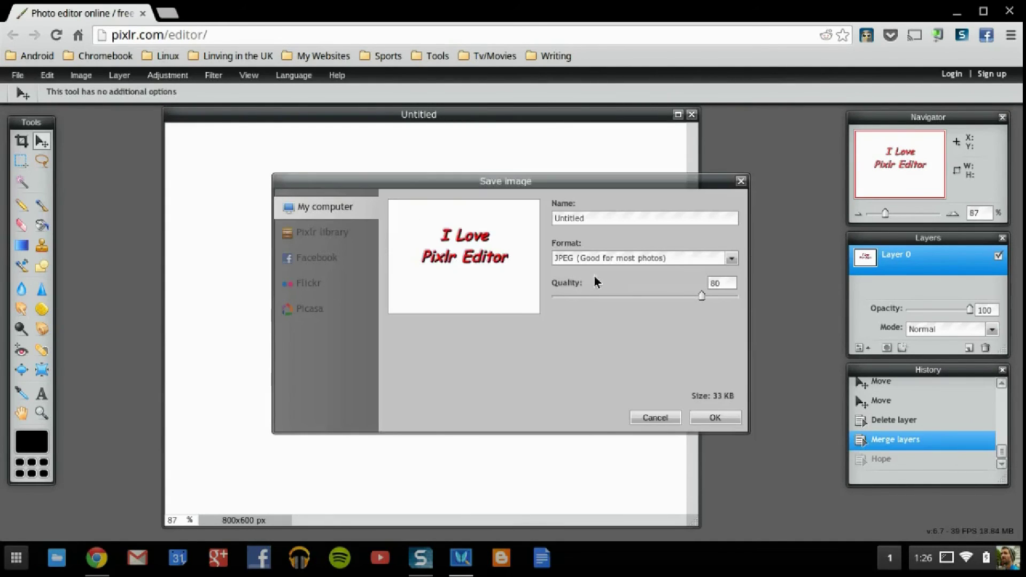
{"action": "left_click", "coordinate": [731, 259]}
{"action": "left_click", "coordinate": [562, 353]}
{"action": "left_click", "coordinate": [678, 262]}
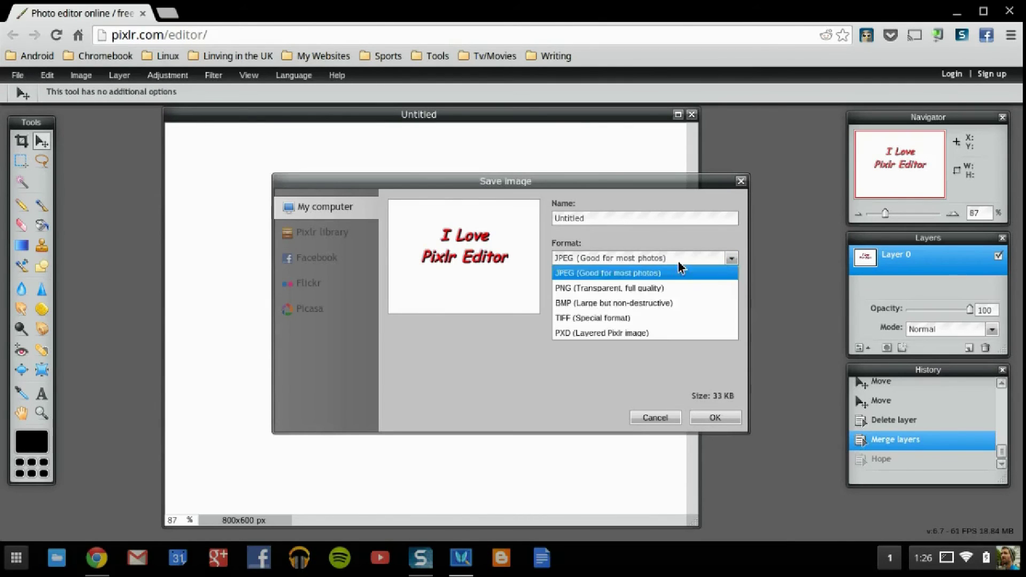
{"action": "left_click", "coordinate": [644, 284]}
{"action": "left_click", "coordinate": [615, 256]}
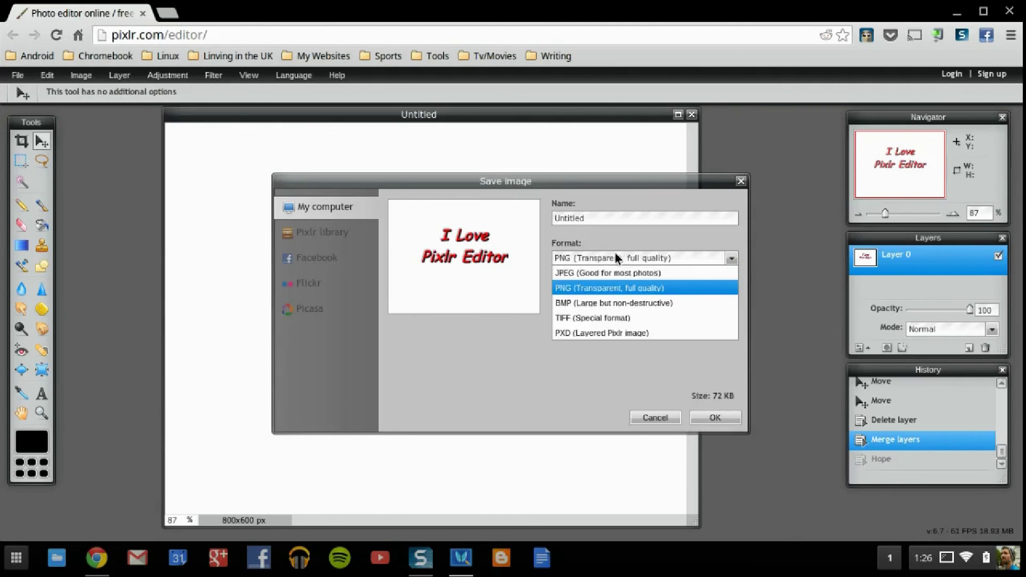
{"action": "left_click", "coordinate": [616, 270]}
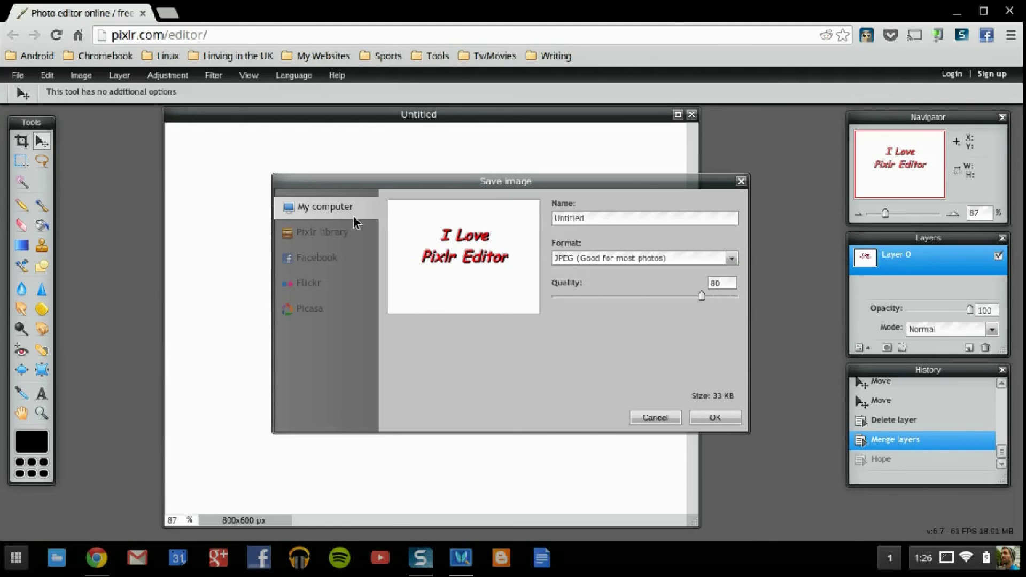
{"action": "left_click", "coordinate": [310, 259]}
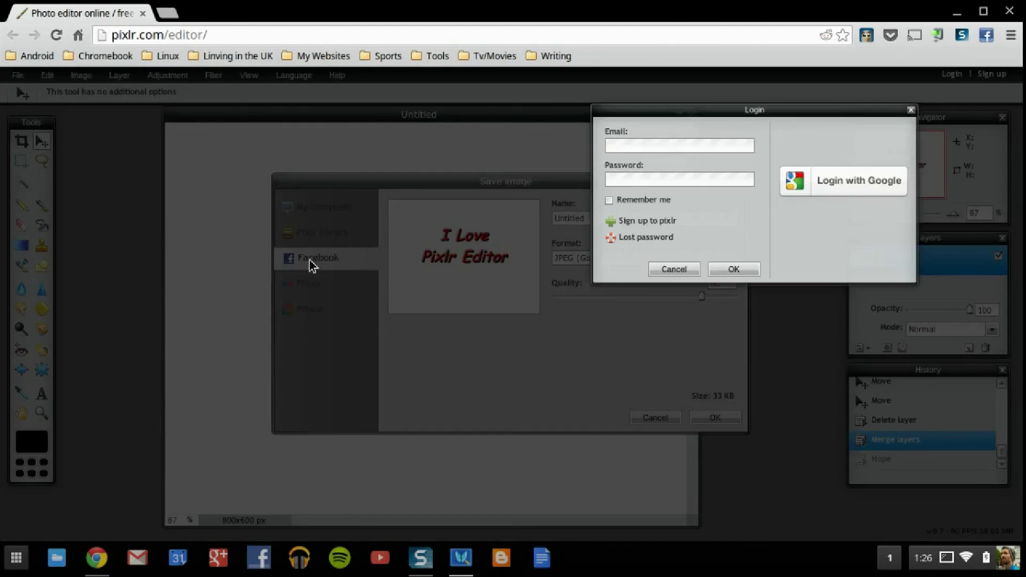
{"action": "left_click", "coordinate": [690, 267]}
{"action": "left_click", "coordinate": [166, 75]}
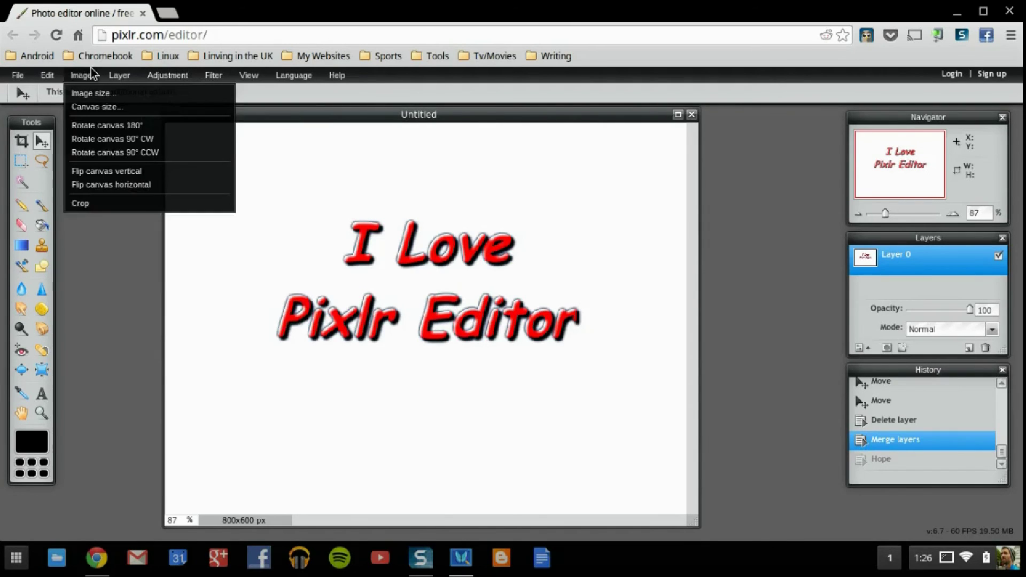
{"action": "left_click", "coordinate": [20, 75]}
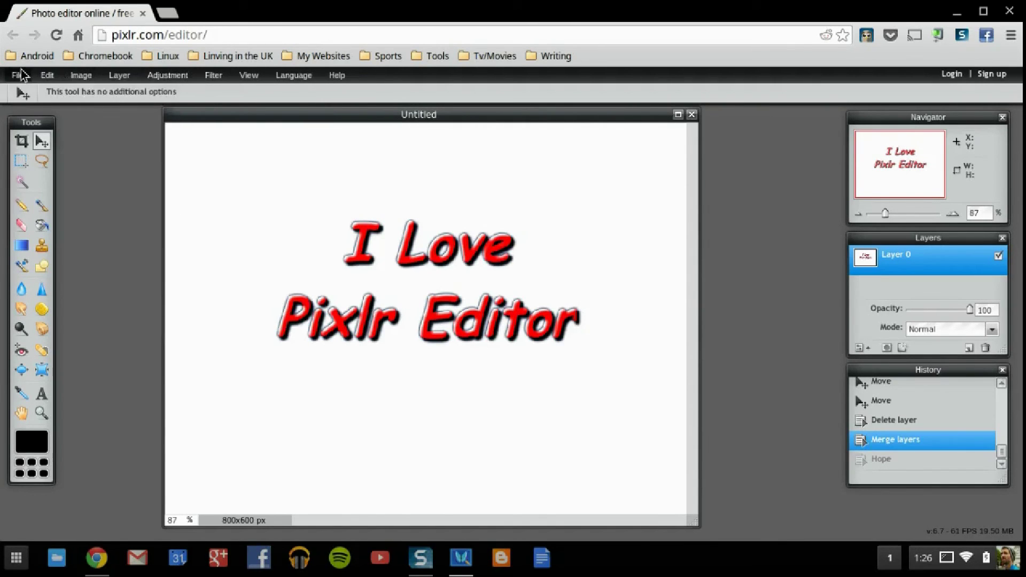